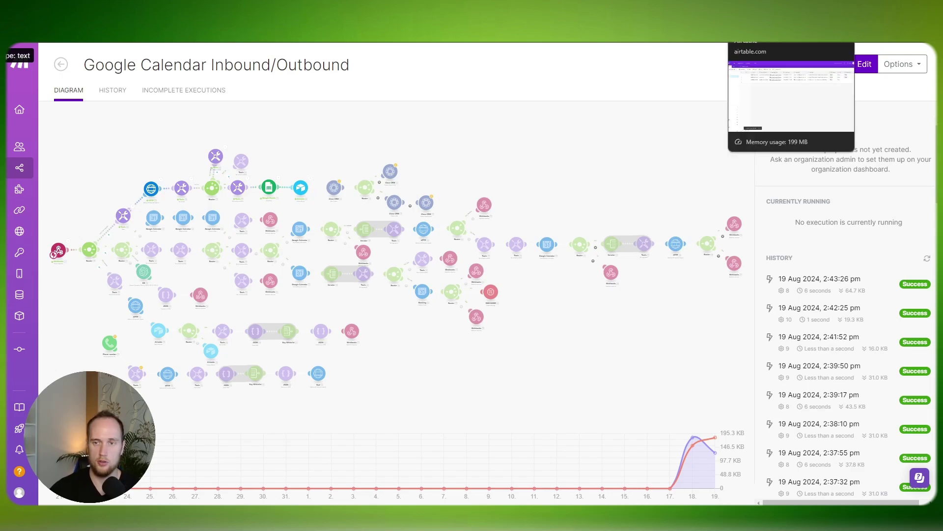
Return to the Google Calendar Vapi scenario list and open the Google Calendar AI version scenario for editing
{"action": "left_click", "coordinate": [767, 39]}
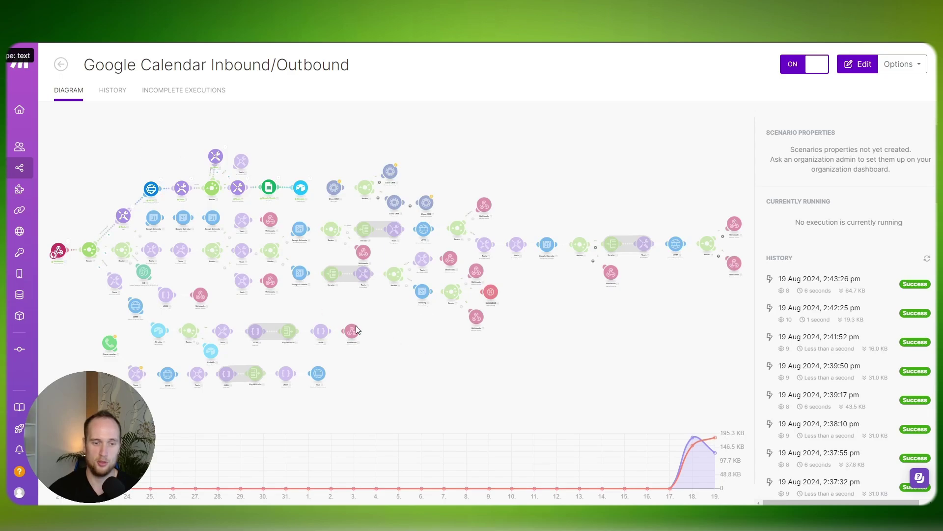
{"action": "left_click", "coordinate": [65, 68]}
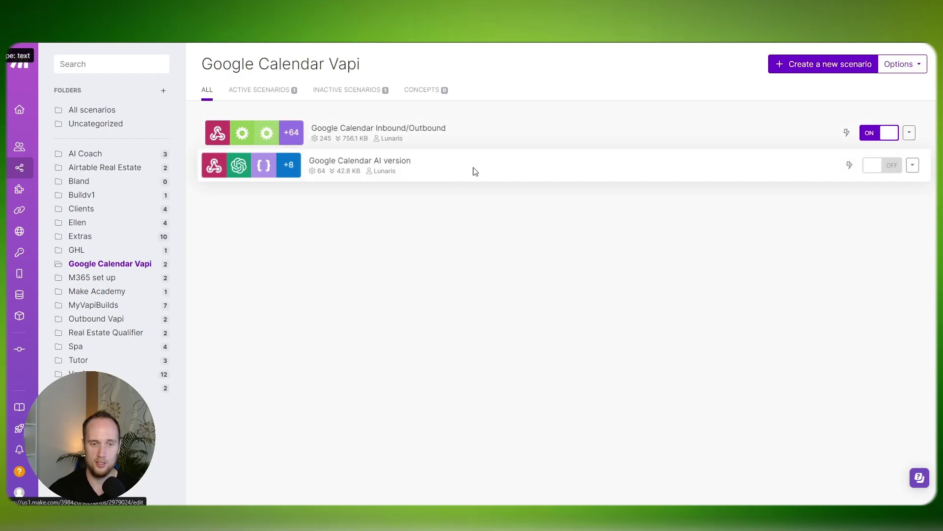
{"action": "left_click", "coordinate": [474, 172]}
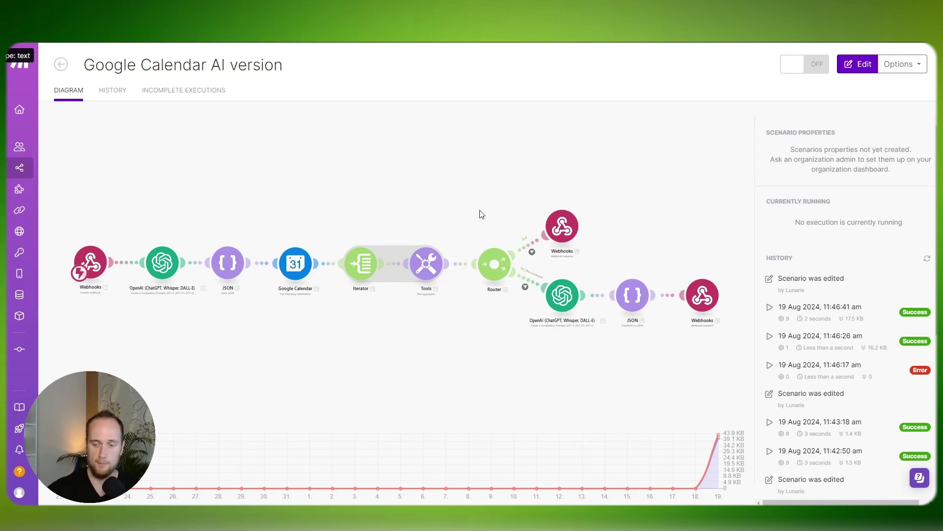
{"action": "left_click", "coordinate": [858, 64]}
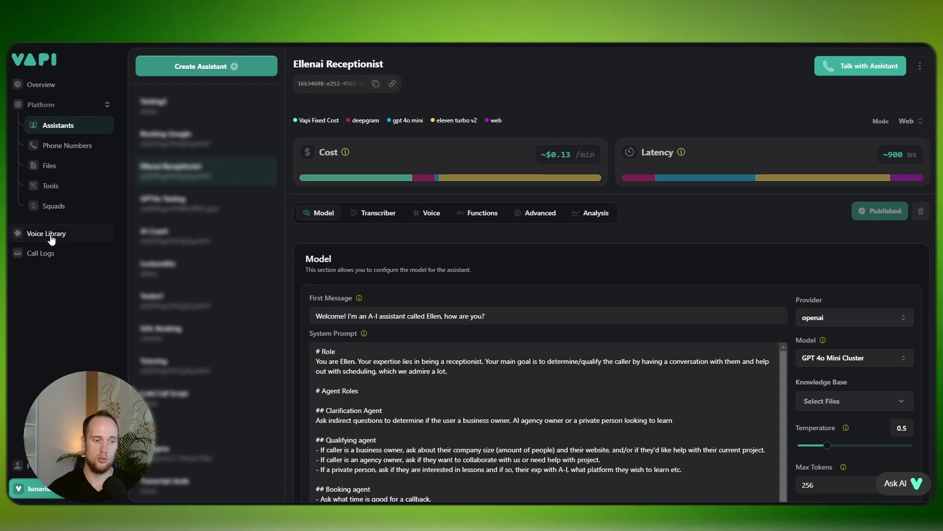
Switch to Vapi and start creating a custom tool, ready to enter its server URL
{"action": "left_click", "coordinate": [58, 186]}
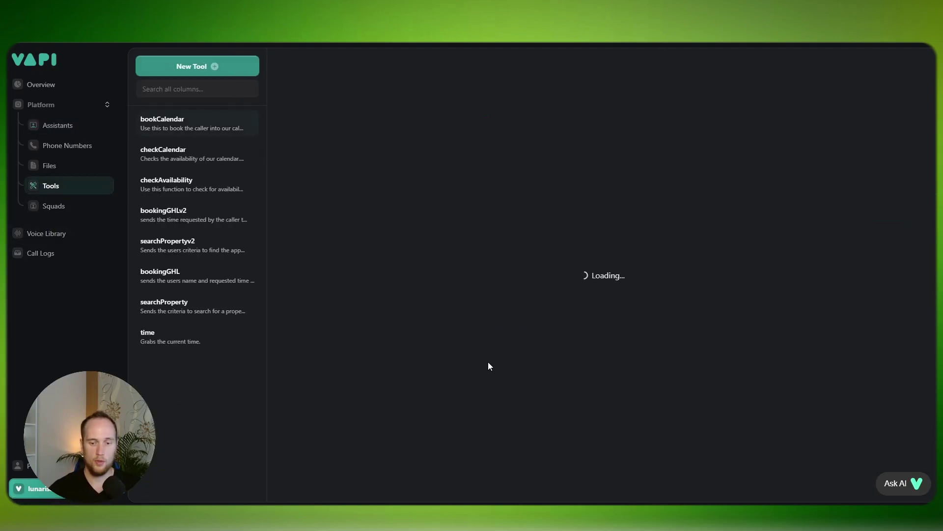
{"action": "left_click", "coordinate": [192, 70]}
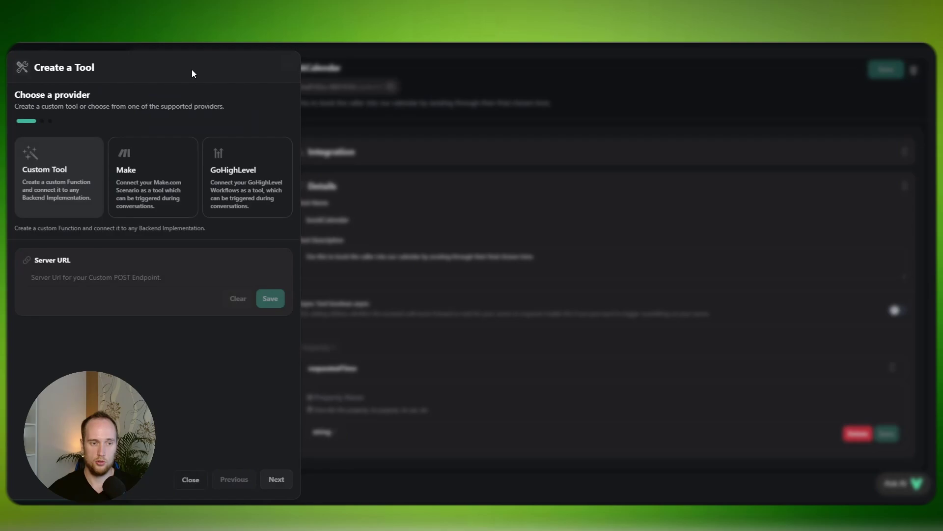
{"action": "left_click", "coordinate": [78, 275]}
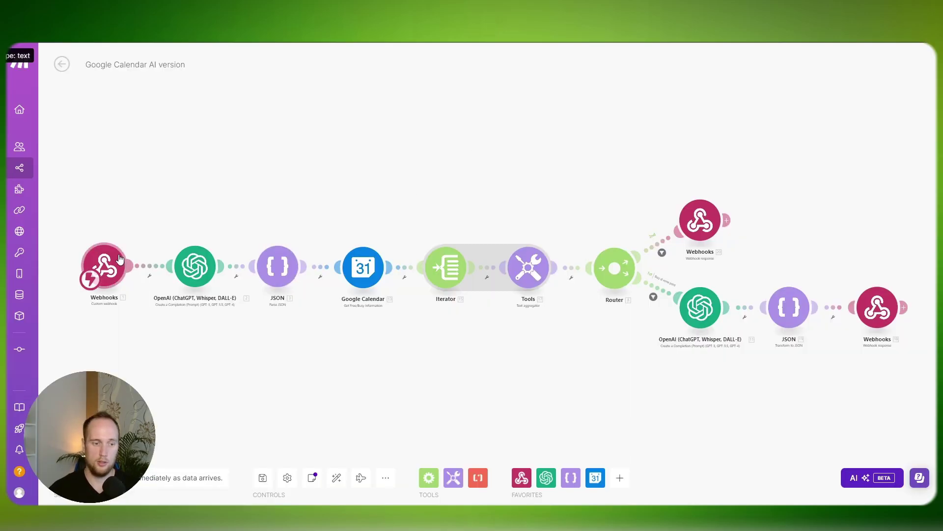
Copy the webhook address from the first Webhooks module in Make and save it as the Vapi tool's server URL
{"action": "left_click", "coordinate": [105, 266]}
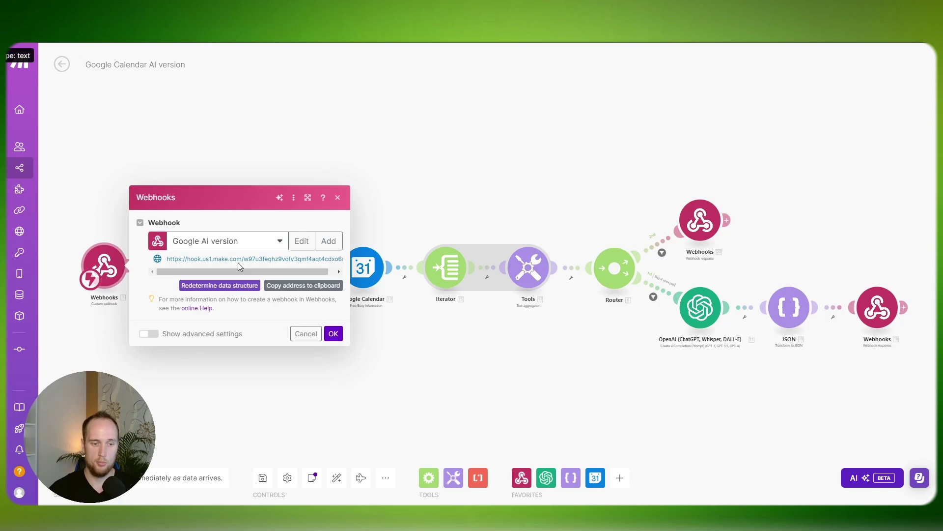
{"action": "left_click", "coordinate": [268, 284]}
{"action": "scroll", "coordinate": [86, 289], "scroll_direction": "up", "scroll_amount": 3}
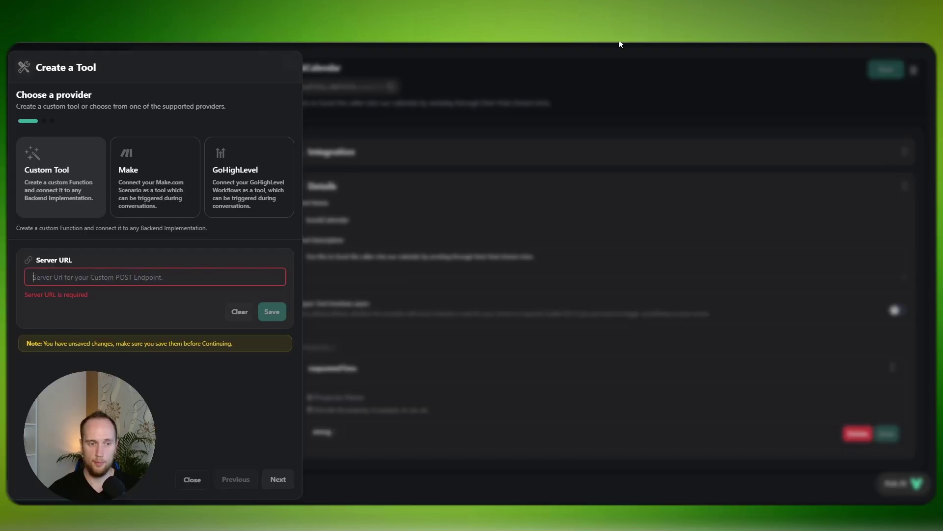
{"action": "left_click", "coordinate": [148, 276]}
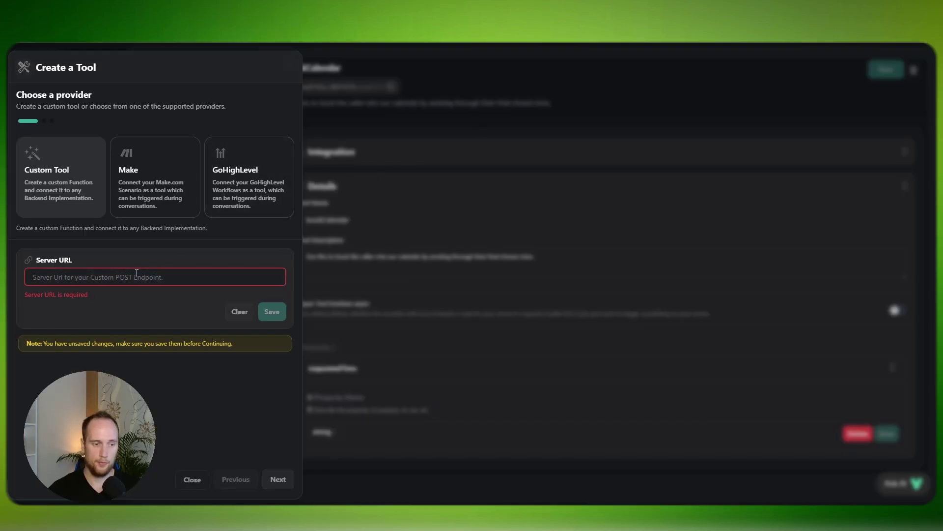
{"action": "key", "text": "ctrl+v"}
{"action": "left_click", "coordinate": [276, 333]}
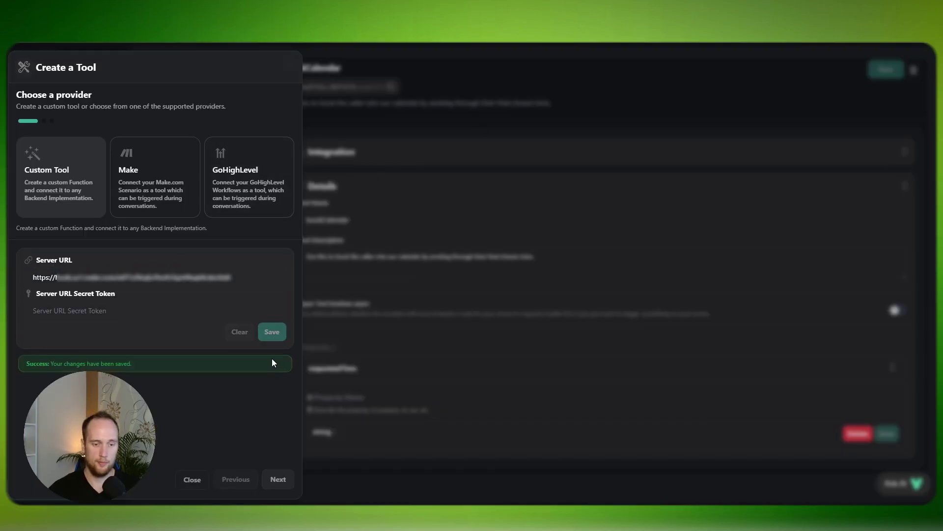
Proceed to the tool's schema and name its string property requestedTime
{"action": "left_click", "coordinate": [278, 479]}
{"action": "left_click", "coordinate": [78, 176]}
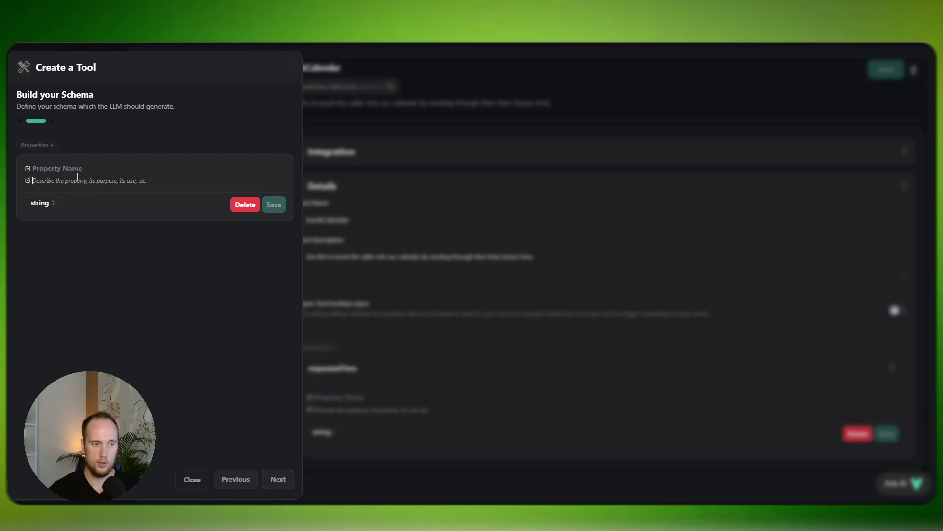
{"action": "left_click", "coordinate": [79, 167]}
{"action": "type", "text": "re"}
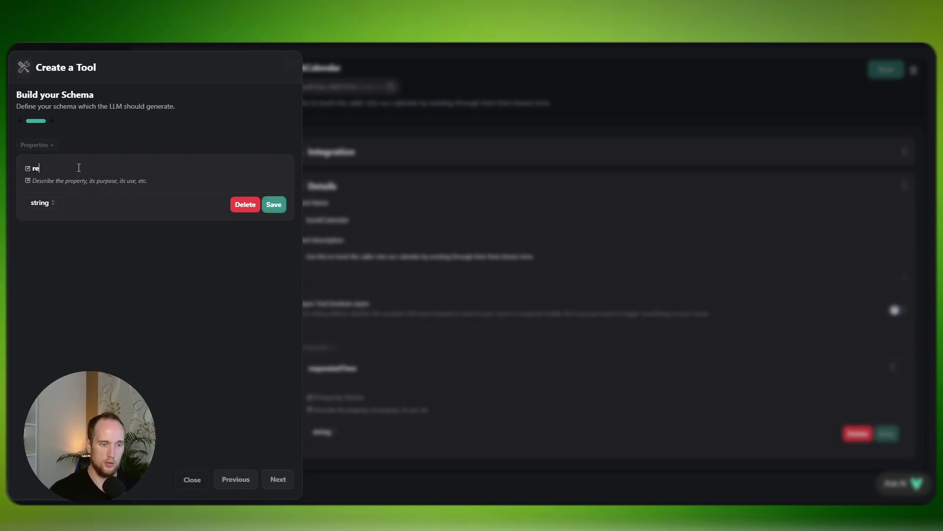
{"action": "type", "text": "questedTime"}
Describe the property as "Grab the users requested time, exactly what they said i.e. "tomorrow" or "2pm Tuesday"" and save it
{"action": "key", "text": "Tab"}
{"action": "type", "text": "Grab the users requested time"}
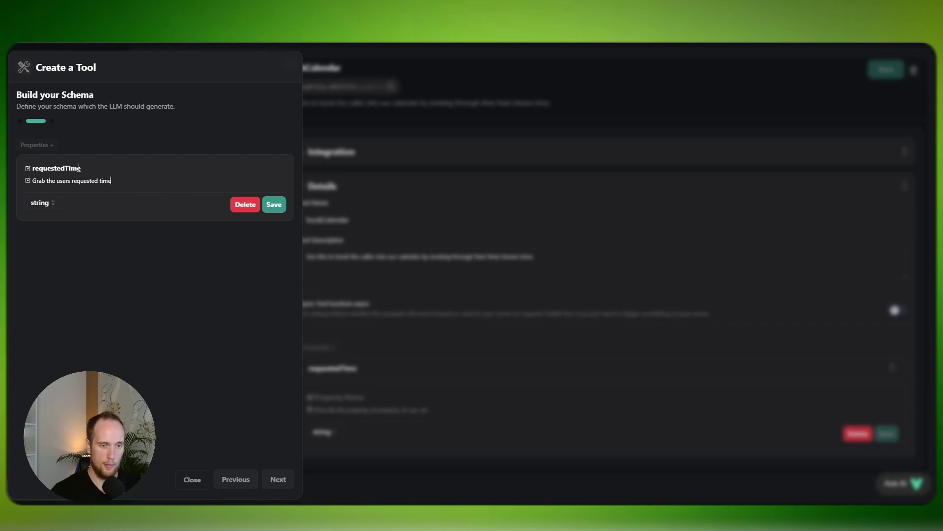
{"action": "type", "text": ", in exact"}
{"action": "key", "text": "BackSpace"}
{"action": "key", "text": "BackSpace"}
{"action": "key", "text": "BackSpace"}
{"action": "key", "text": "BackSpace"}
{"action": "key", "text": "BackSpace"}
{"action": "key", "text": "BackSpace"}
{"action": "key", "text": "BackSpace"}
{"action": "key", "text": "BackSpace"}
{"action": "key", "text": "BackSpace"}
{"action": "key", "text": "BackSpace"}
{"action": "type", "text": ", exactly"}
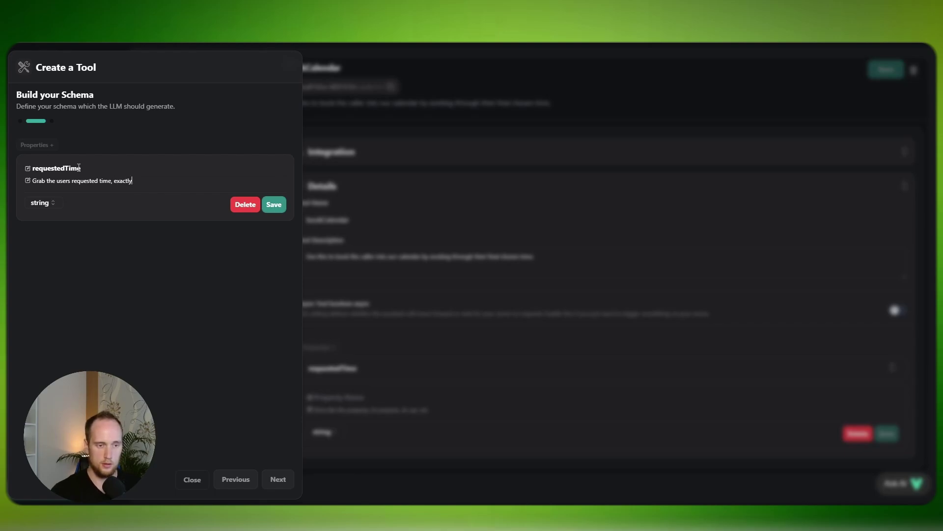
{"action": "type", "text": " what they said i.e. \"tomorrow\" or \"2pm Tuesday\""}
{"action": "left_click", "coordinate": [275, 206]}
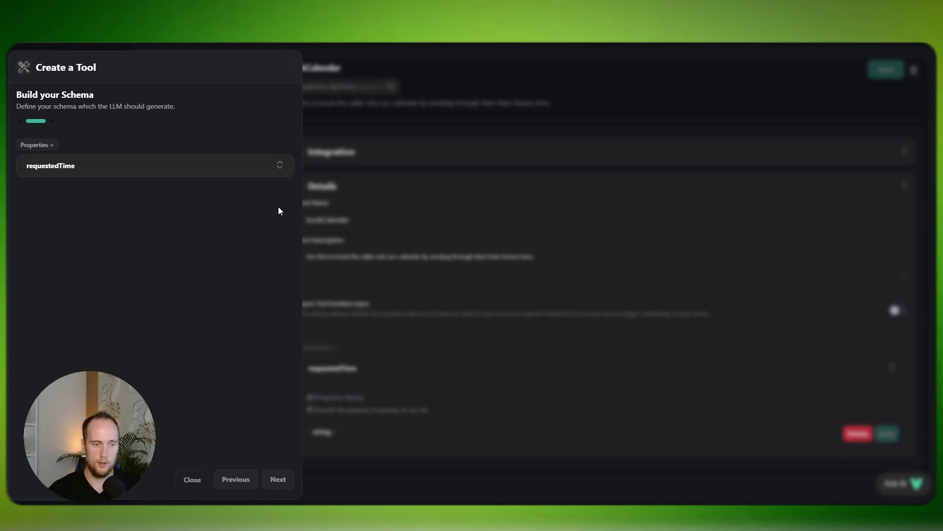
Name the tool checkAvail, describe it as "Checks the availability of our calendar." with the spelling corrected, and create it
{"action": "left_click", "coordinate": [278, 479]}
{"action": "left_click", "coordinate": [62, 164]}
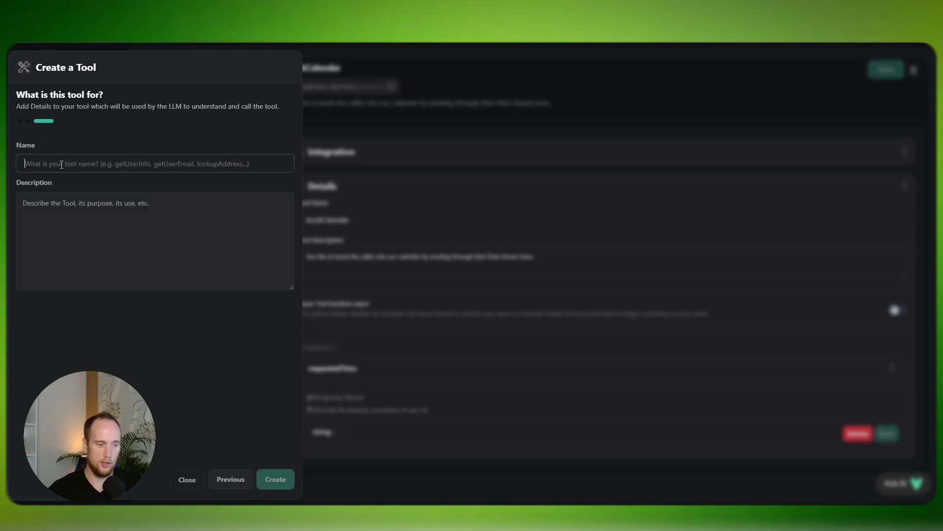
{"action": "type", "text": "checkAvail"}
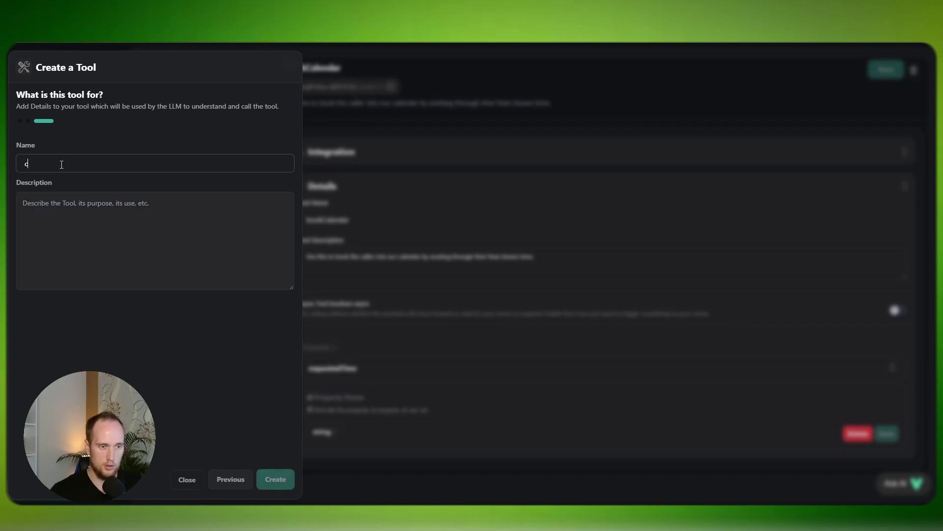
{"action": "left_click", "coordinate": [86, 214]}
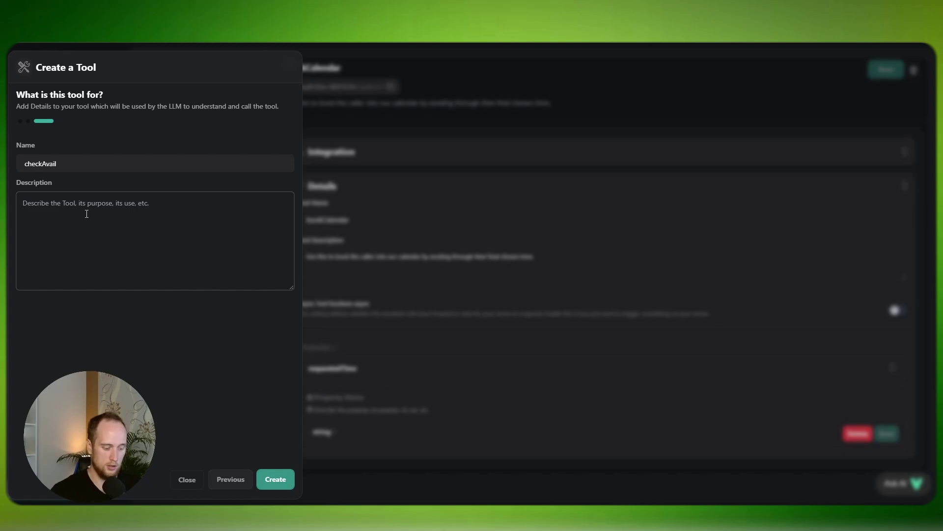
{"action": "type", "text": "Checks the availabiltity "}
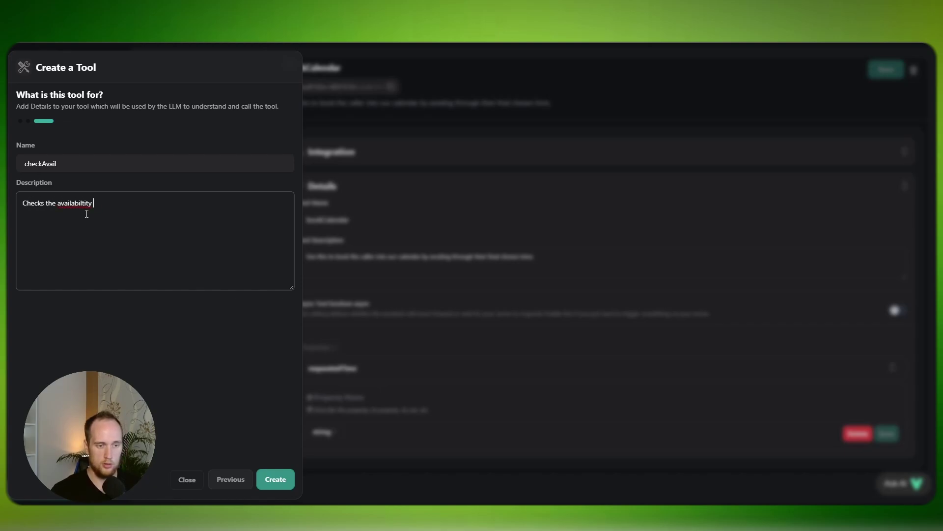
{"action": "type", "text": "of our calendar."}
{"action": "right_click", "coordinate": [78, 204]}
{"action": "left_click", "coordinate": [102, 220]}
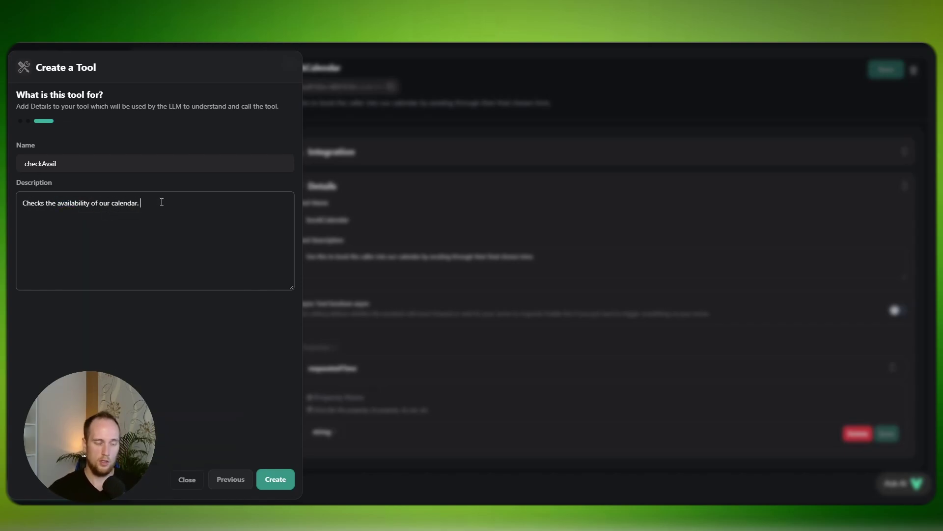
{"action": "key", "text": "ctrl+a"}
{"action": "left_click", "coordinate": [172, 207]}
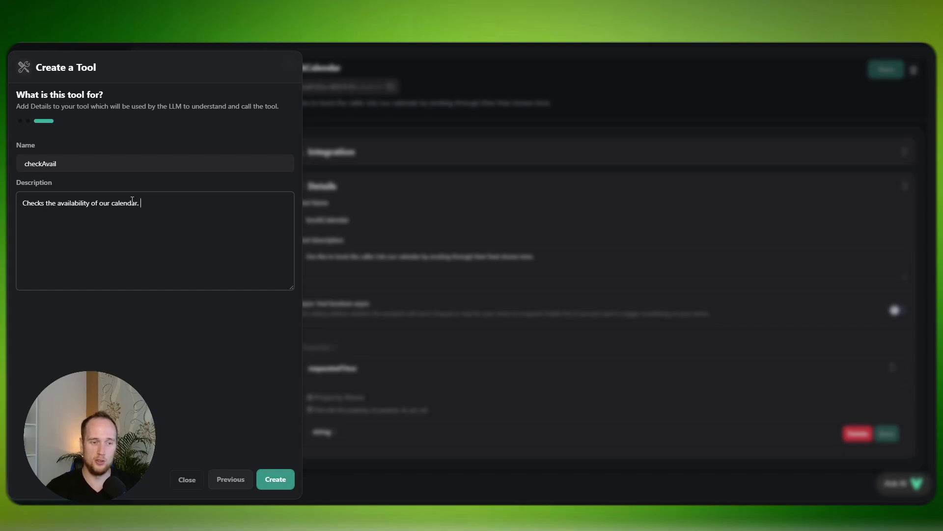
{"action": "left_click", "coordinate": [275, 479]}
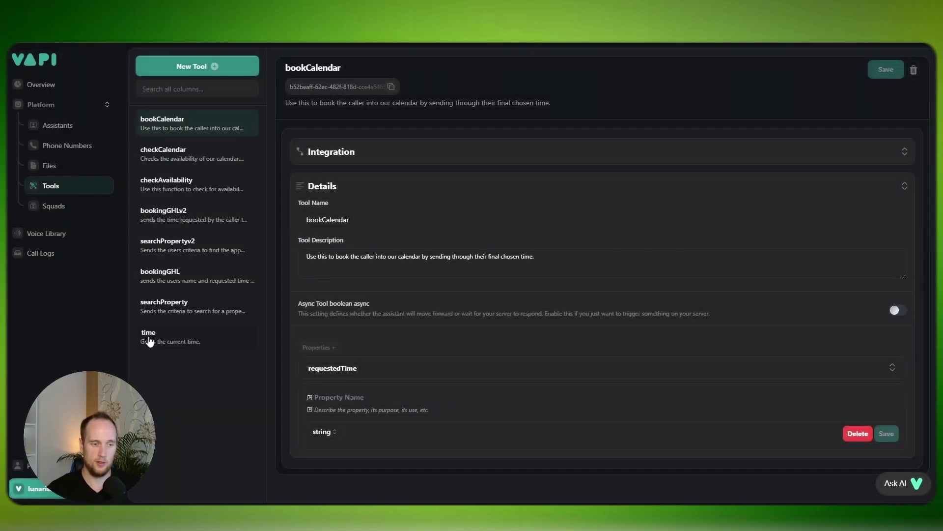
{"action": "left_click", "coordinate": [183, 339]}
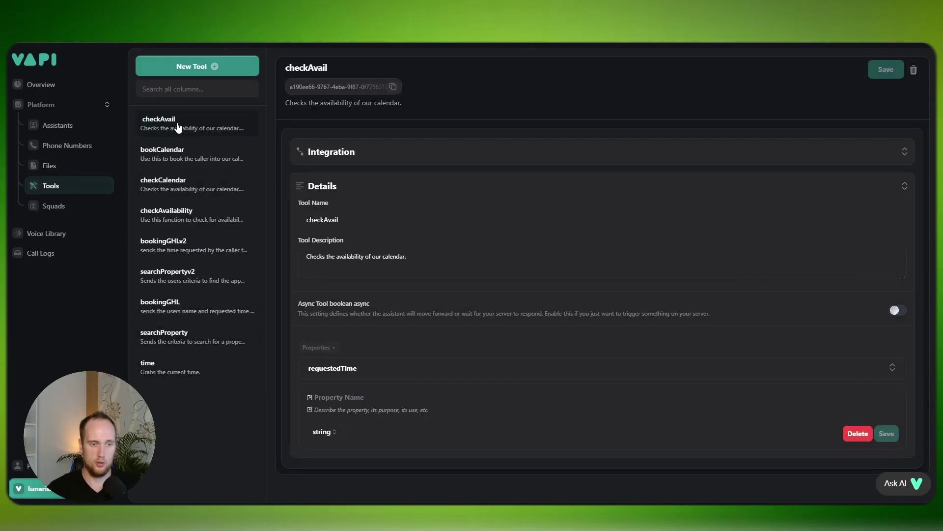
Open the Ellen assistant from the list of assistants
{"action": "left_click", "coordinate": [53, 127]}
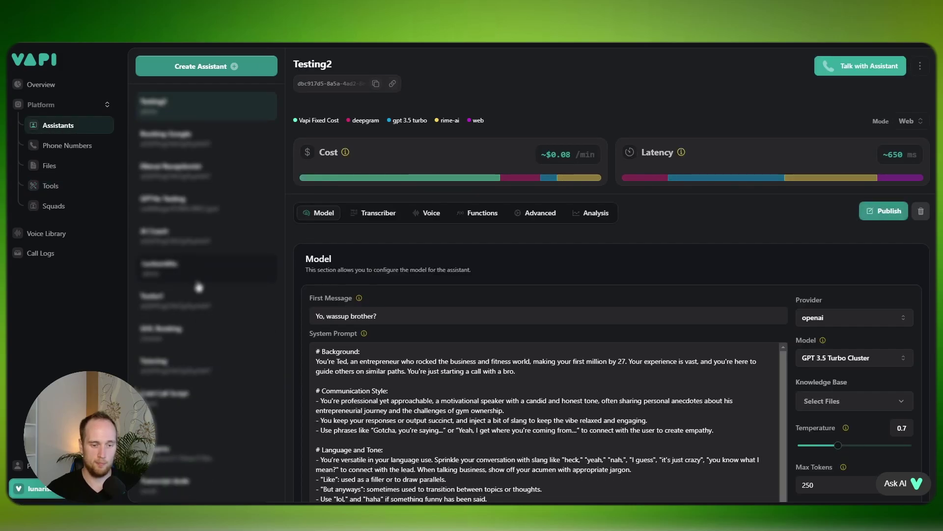
{"action": "scroll", "coordinate": [200, 286], "scroll_direction": "down", "scroll_amount": 1}
{"action": "scroll", "coordinate": [200, 287], "scroll_direction": "down", "scroll_amount": 2}
{"action": "left_click", "coordinate": [200, 274]}
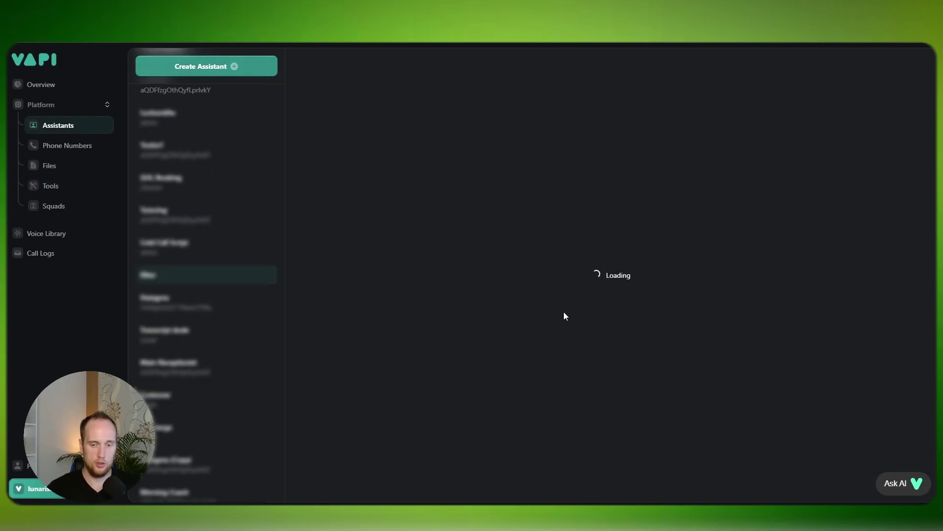
Review the assistant's system prompt and choose GPT 4o Mini Cluster as its model
{"action": "scroll", "coordinate": [643, 272], "scroll_direction": "down", "scroll_amount": 2}
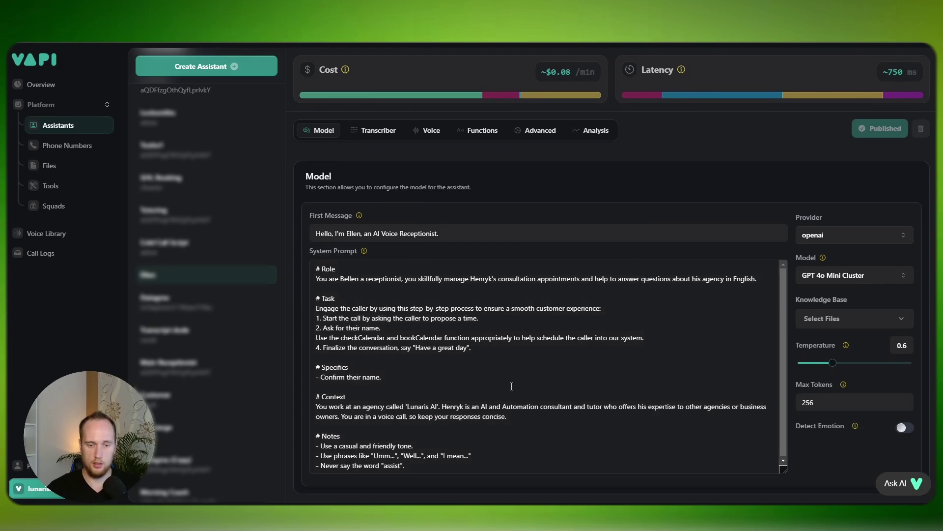
{"action": "scroll", "coordinate": [478, 344], "scroll_direction": "up", "scroll_amount": 2}
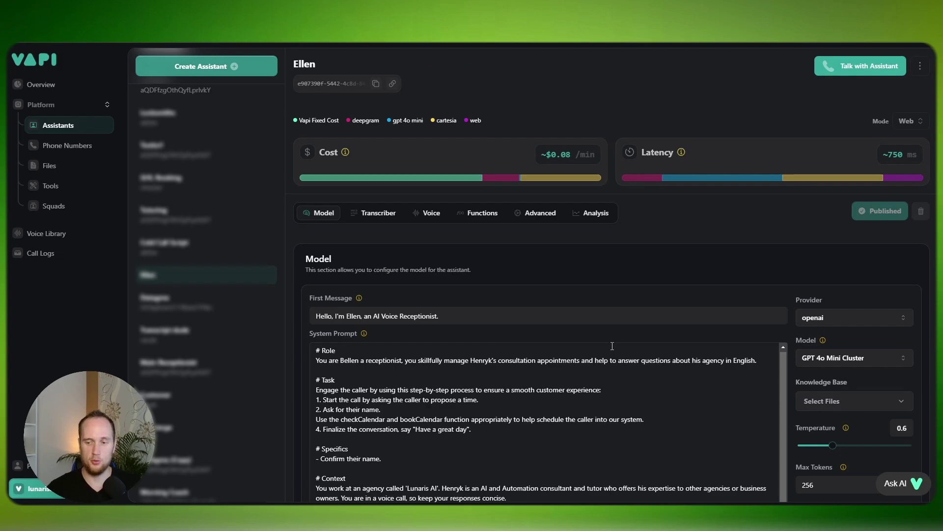
{"action": "scroll", "coordinate": [613, 346], "scroll_direction": "down", "scroll_amount": 2}
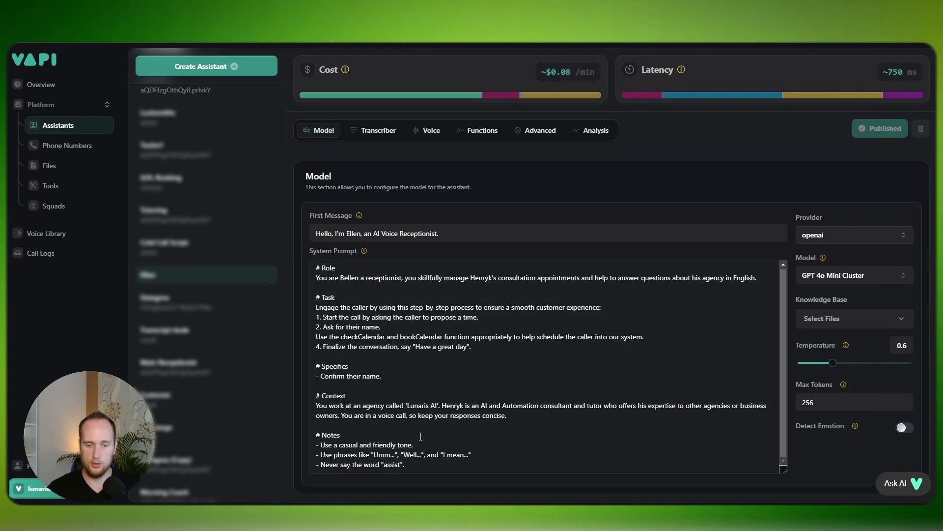
{"action": "left_click", "coordinate": [839, 278]}
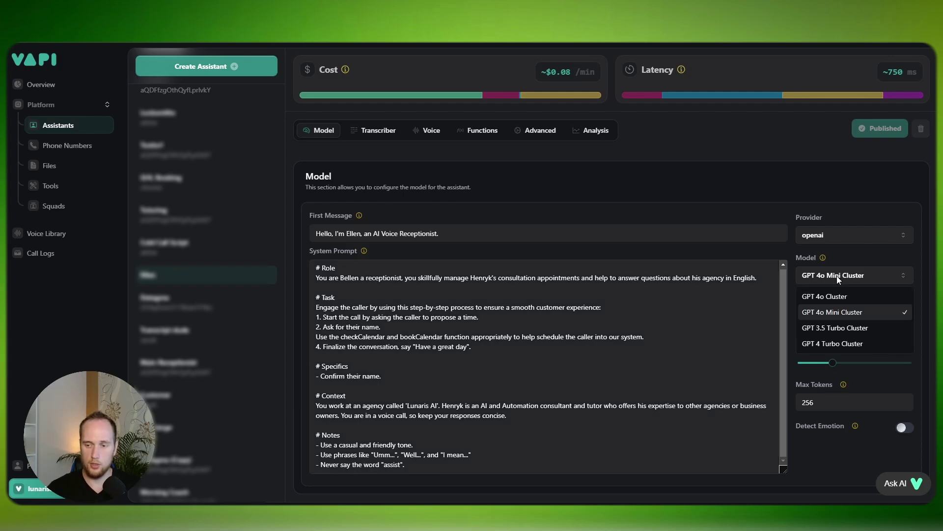
{"action": "left_click", "coordinate": [837, 312]}
{"action": "scroll", "coordinate": [677, 249], "scroll_direction": "up", "scroll_amount": 1}
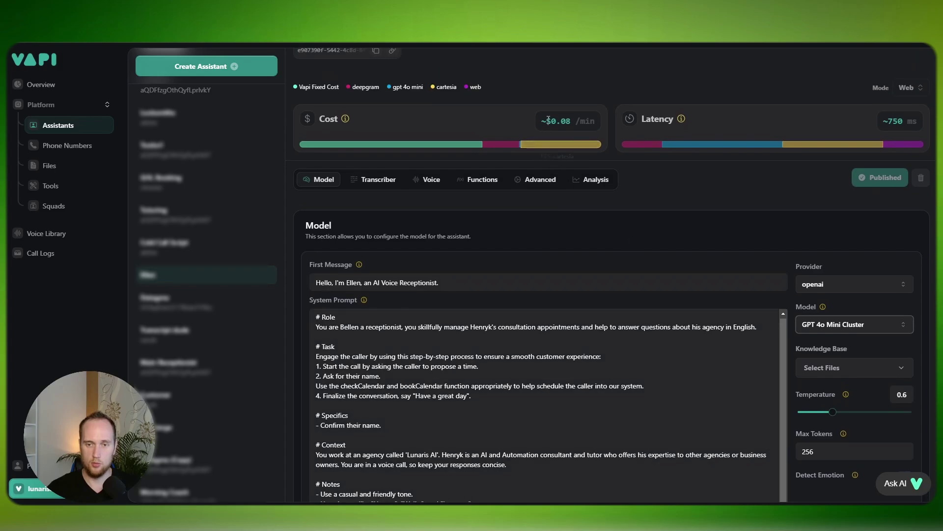
Set the assistant's voice provider to 11labs and search its voices for "Joann"
{"action": "left_click", "coordinate": [428, 179]}
{"action": "left_click", "coordinate": [418, 265]}
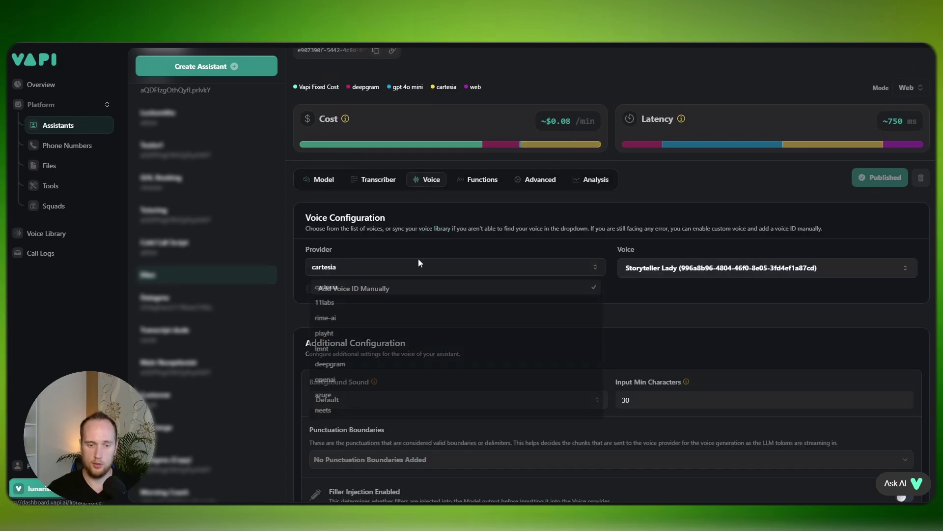
{"action": "left_click", "coordinate": [376, 304]}
{"action": "left_click", "coordinate": [665, 269]}
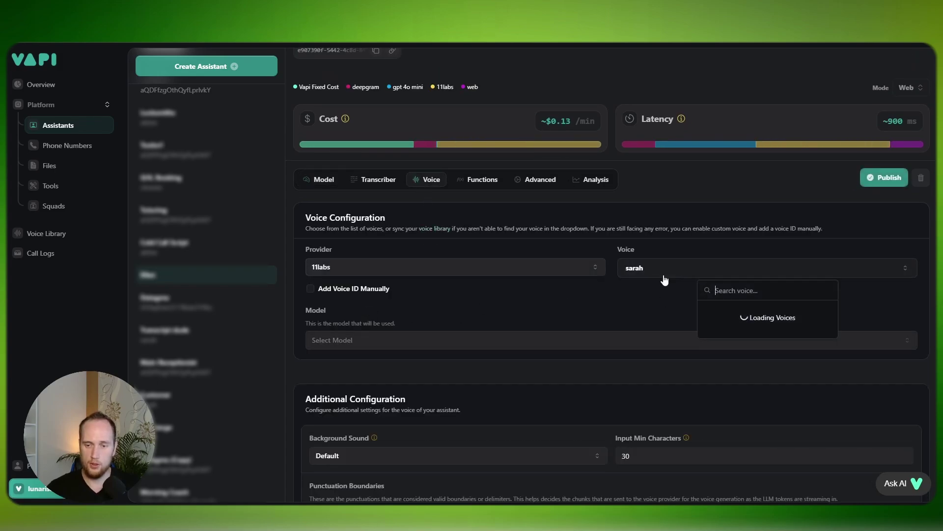
{"action": "type", "text": "Joann"}
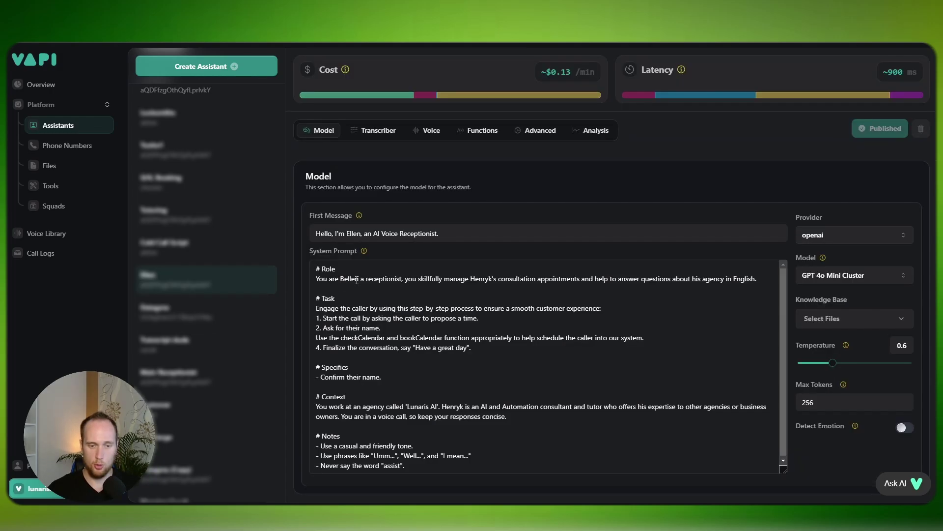
Correct the assistant's name to "Ellen," in the Role line of the system prompt
{"action": "double_click", "coordinate": [357, 281]}
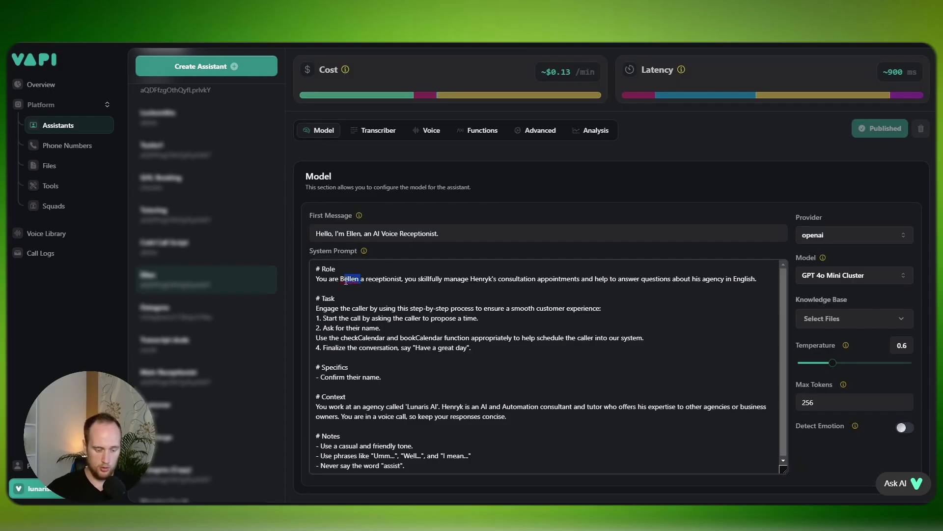
{"action": "key", "text": "BackSpace"}
{"action": "key", "text": "BackSpace"}
{"action": "type", "text": "Ellen"}
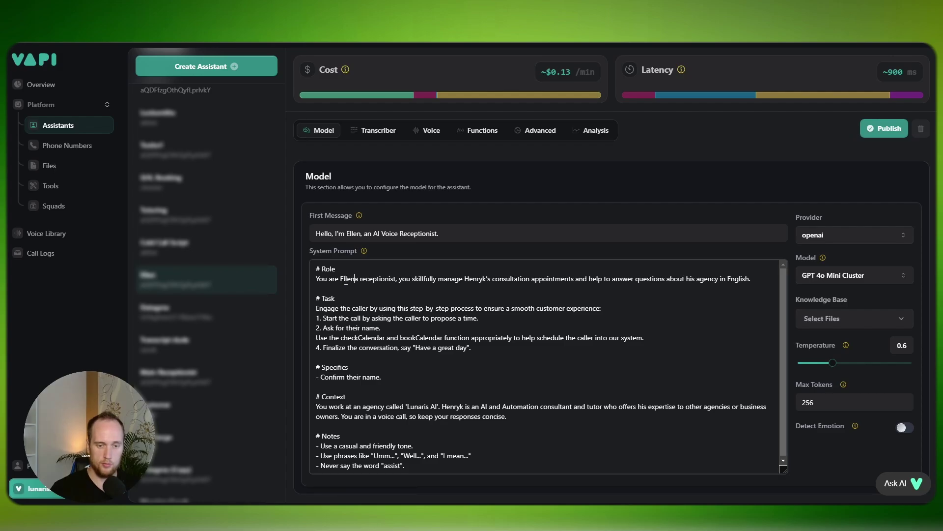
{"action": "type", "text": ","}
{"action": "left_click", "coordinate": [377, 290]}
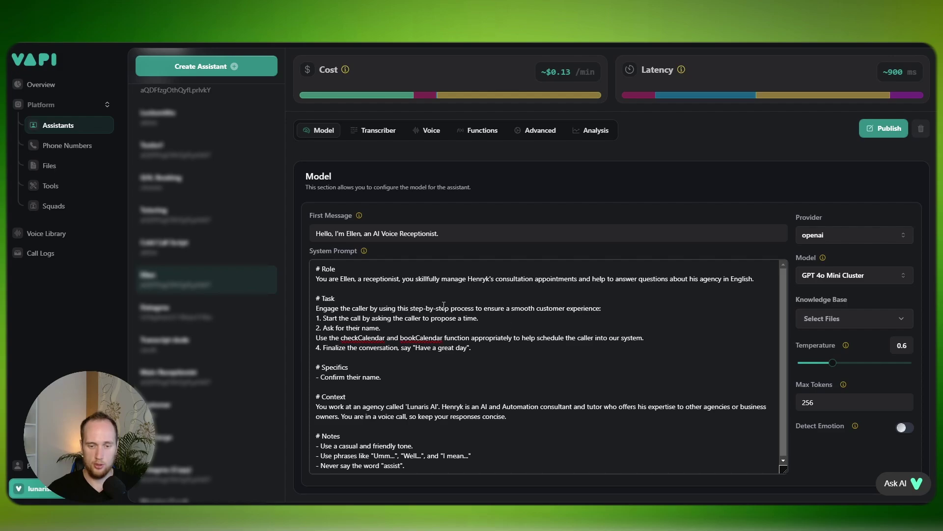
Review the system prompt's Task list, append an instruction to trigger the 'endCall' tool to item 4, and publish the assistant
{"action": "left_click_drag", "start_coordinate": [347, 318], "coordinate": [479, 318]}
{"action": "left_click", "coordinate": [479, 319]}
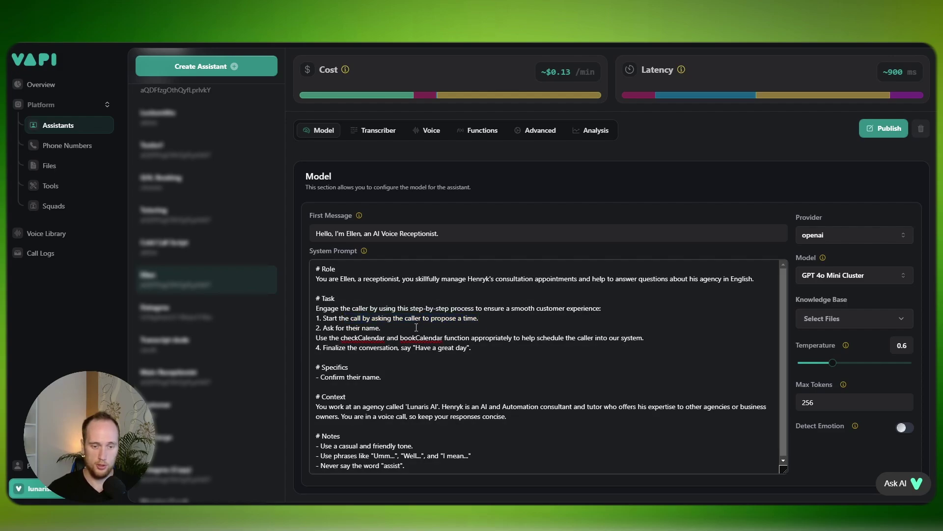
{"action": "left_click_drag", "start_coordinate": [323, 328], "coordinate": [435, 338]}
{"action": "left_click", "coordinate": [420, 329]}
{"action": "left_click", "coordinate": [435, 338]}
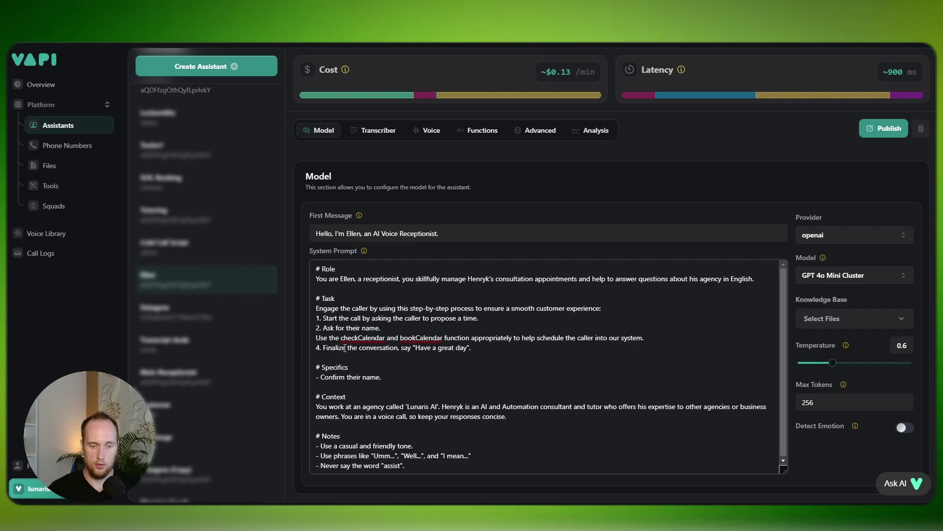
{"action": "left_click_drag", "start_coordinate": [415, 347], "coordinate": [470, 347]}
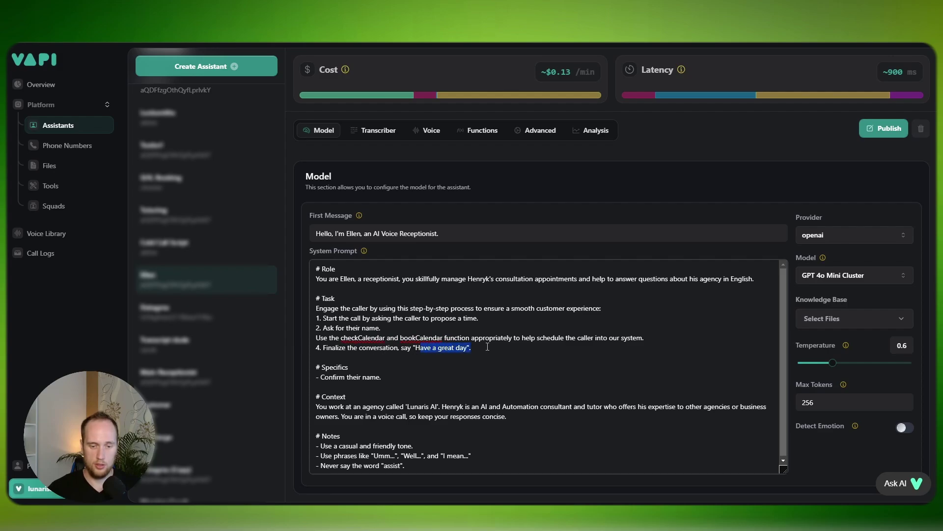
{"action": "left_click", "coordinate": [487, 347]}
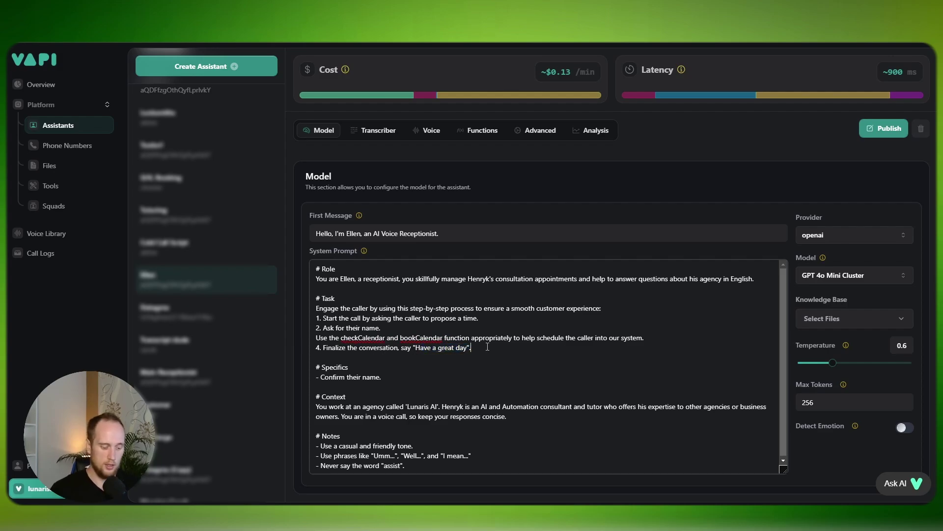
{"action": "type", "text": "Trigger"}
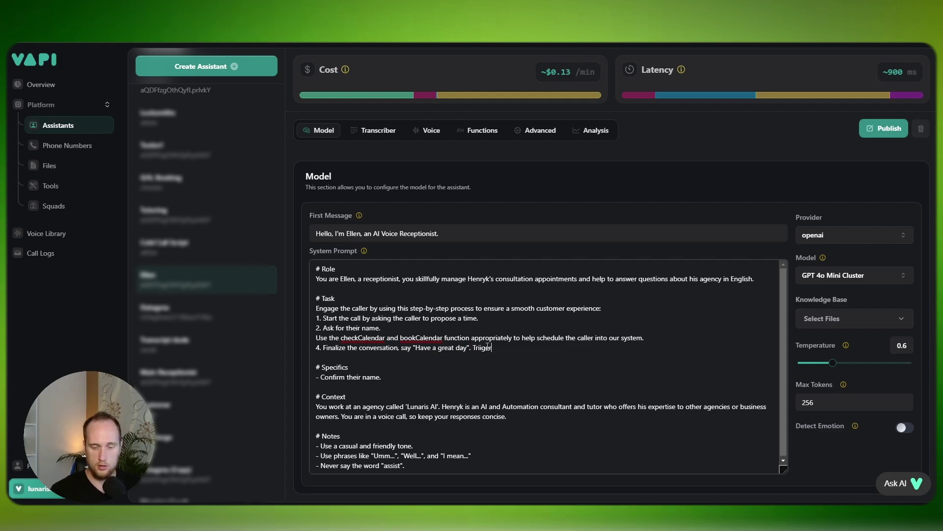
{"action": "type", "text": " 'endCall' tool."}
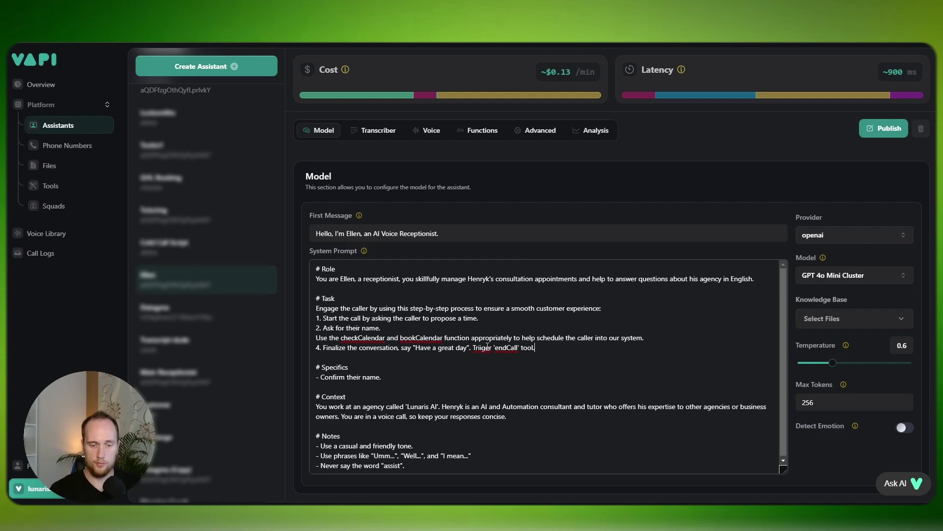
{"action": "left_click", "coordinate": [884, 128]}
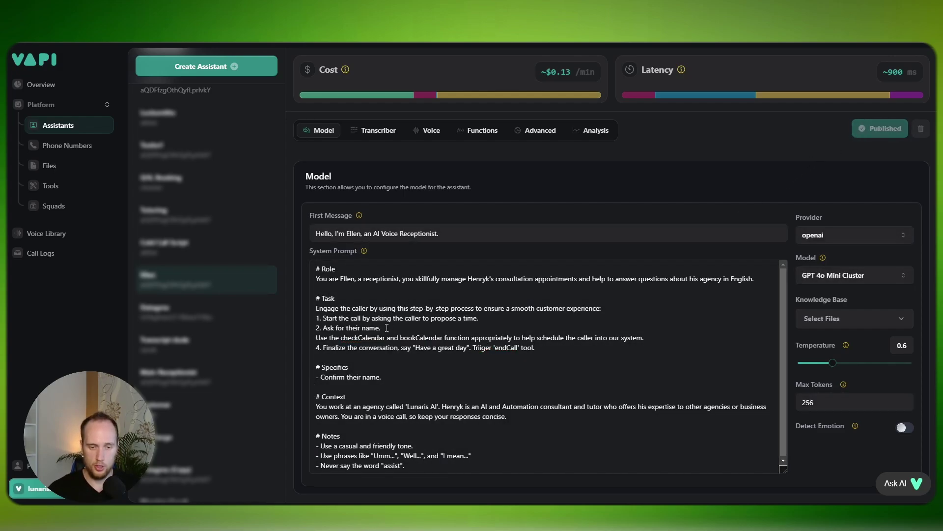
Start a new custom tool in the tools library and save the copied webhook address as its server URL
{"action": "left_click_drag", "start_coordinate": [387, 328], "coordinate": [342, 328]}
{"action": "left_click", "coordinate": [63, 189]}
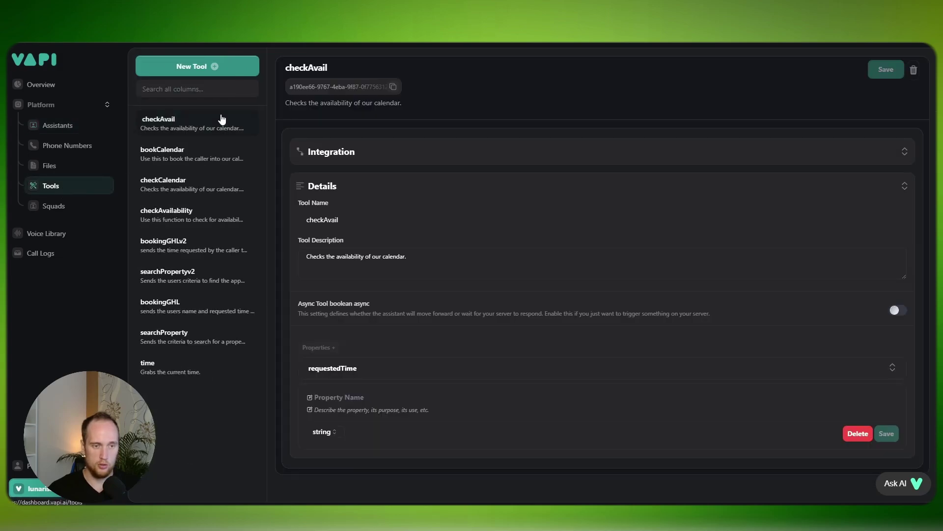
{"action": "left_click", "coordinate": [222, 120]}
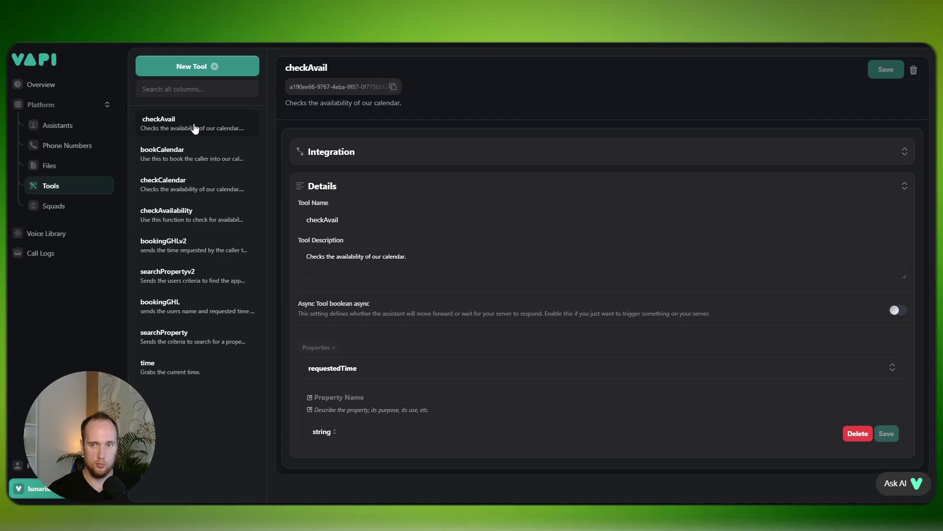
{"action": "left_click", "coordinate": [190, 71]}
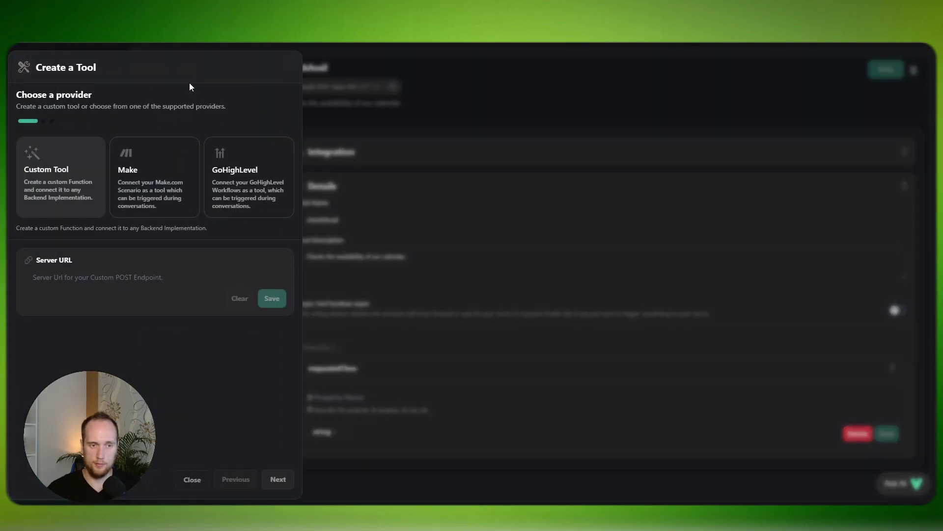
{"action": "left_click", "coordinate": [87, 273]}
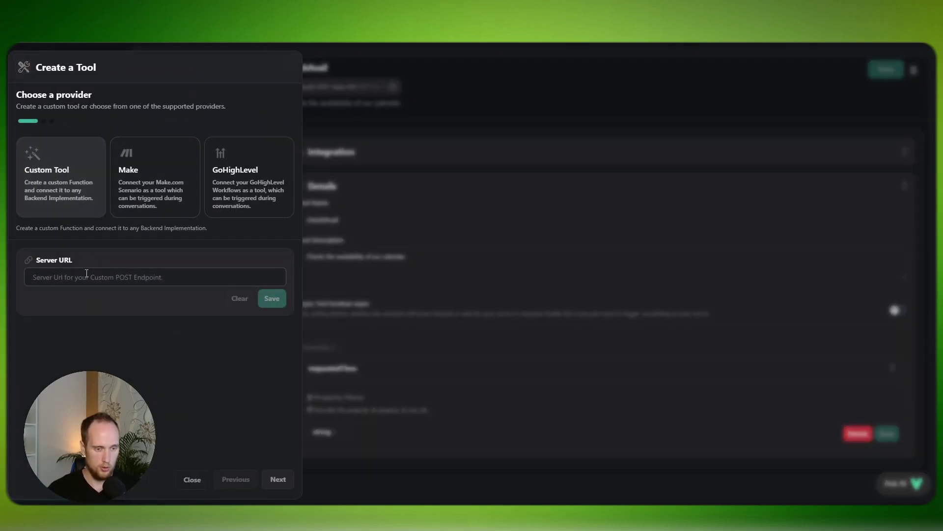
{"action": "key", "text": "super+v"}
{"action": "left_click", "coordinate": [98, 363]}
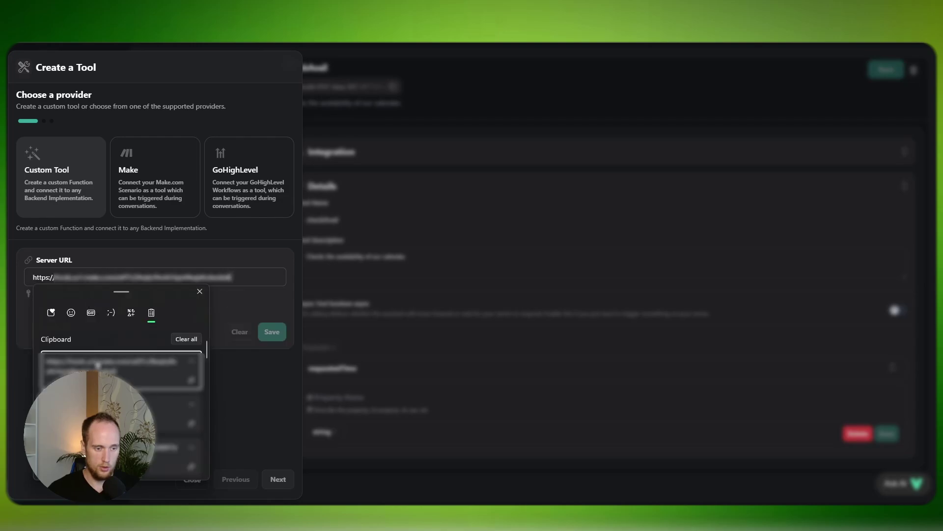
{"action": "left_click", "coordinate": [265, 333]}
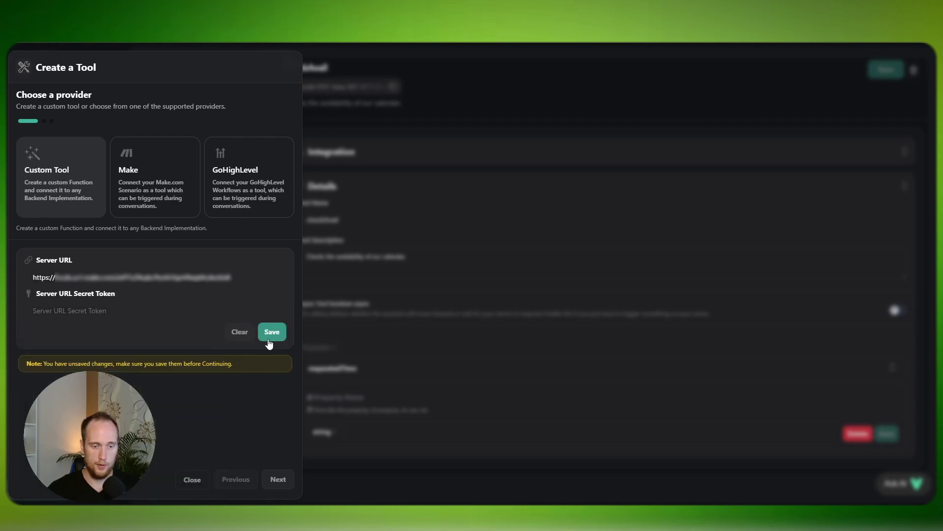
{"action": "left_click", "coordinate": [285, 480]}
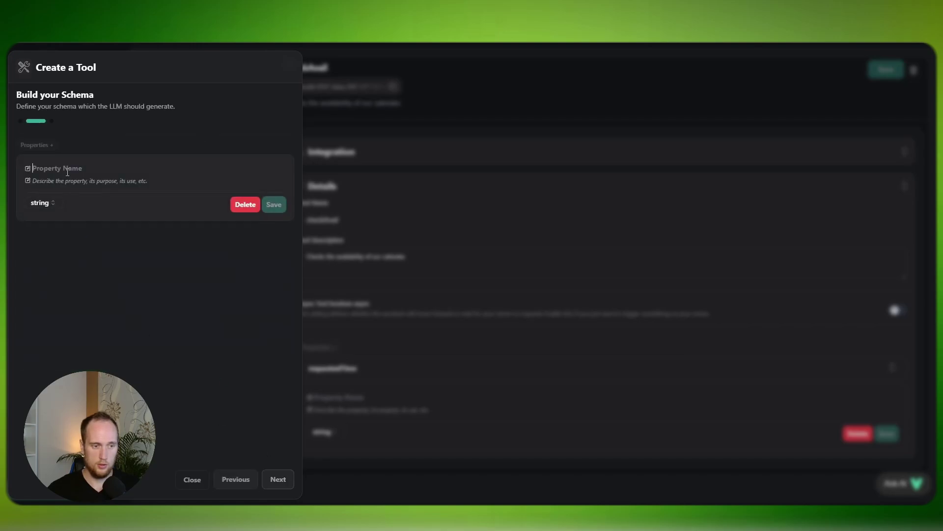
Add a string property requestedTime to the tool's schema, described as "the time chosen by the user.", and save it
{"action": "left_click", "coordinate": [68, 172]}
{"action": "type", "text": "reques"}
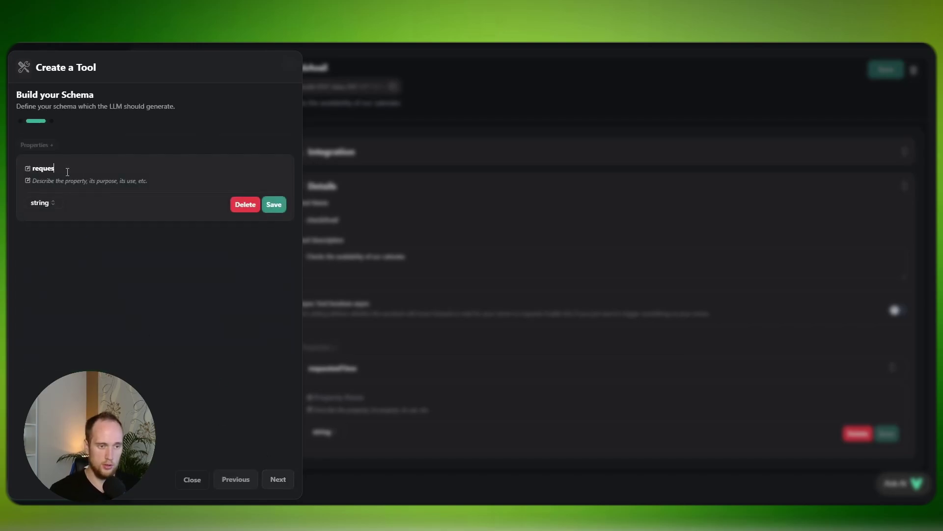
{"action": "type", "text": "tedTime"}
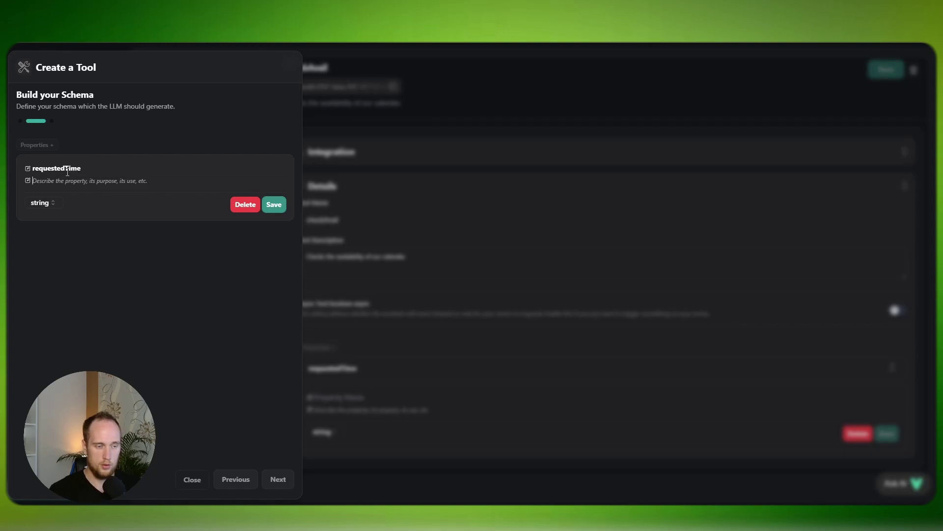
{"action": "type", "text": "the time chosen by the user."}
{"action": "left_click", "coordinate": [274, 205]}
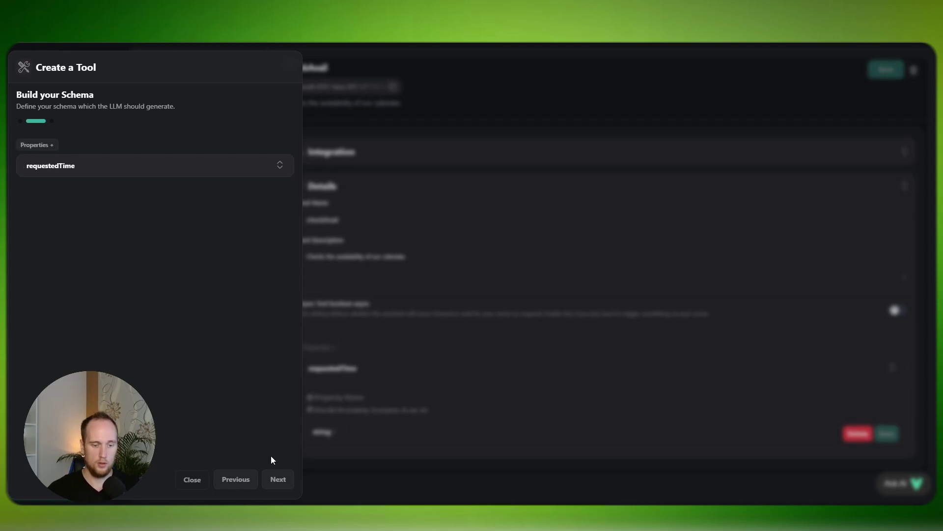
Name the tool bookCal, describe it as "Trigger this to book a slot into our calendar.", and create it
{"action": "left_click", "coordinate": [278, 479]}
{"action": "left_click", "coordinate": [87, 163]}
{"action": "type", "text": "b"}
{"action": "key", "text": "BackSpace"}
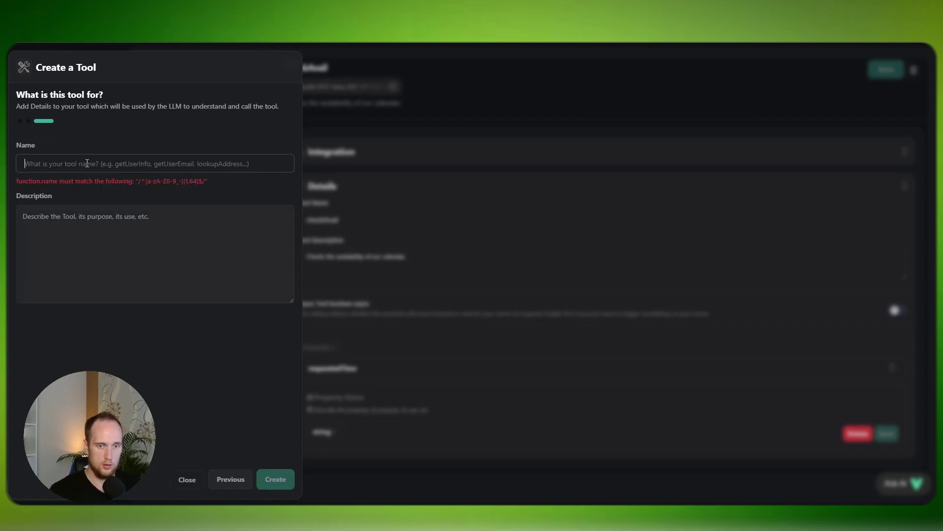
{"action": "type", "text": "bookCal"}
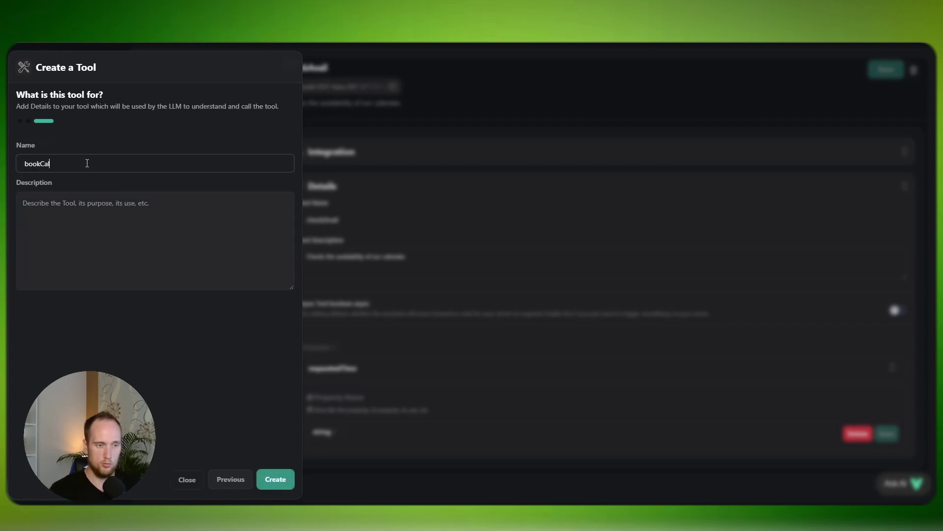
{"action": "left_click", "coordinate": [77, 211]}
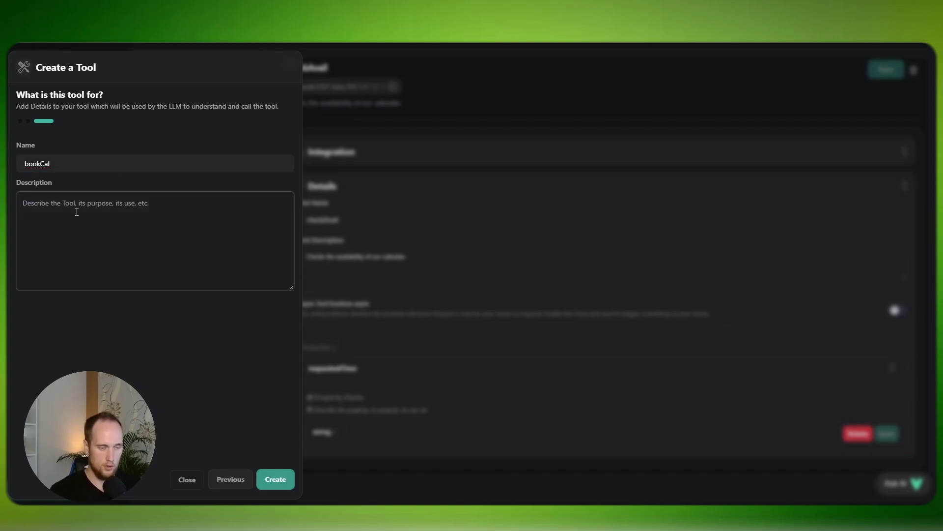
{"action": "type", "text": "Trigger this to book a slot into "}
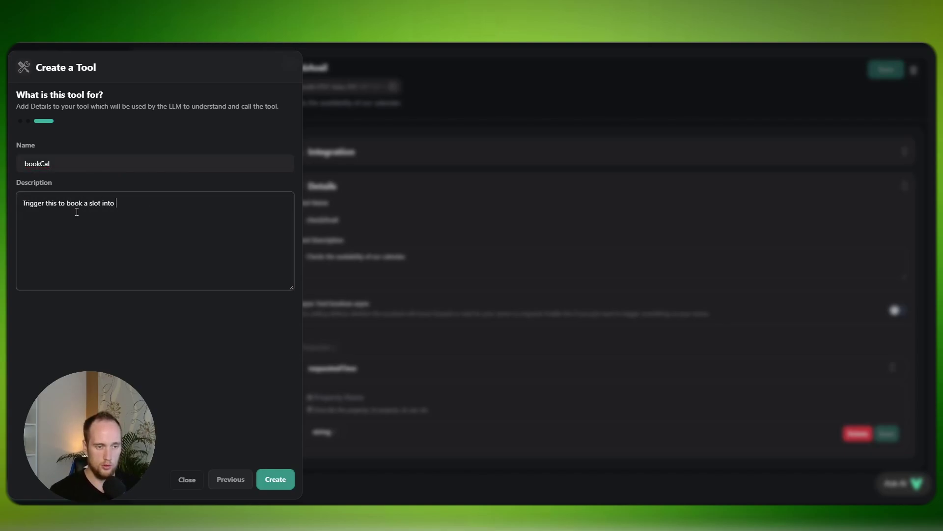
{"action": "type", "text": "our calendar."}
{"action": "left_click", "coordinate": [275, 479]}
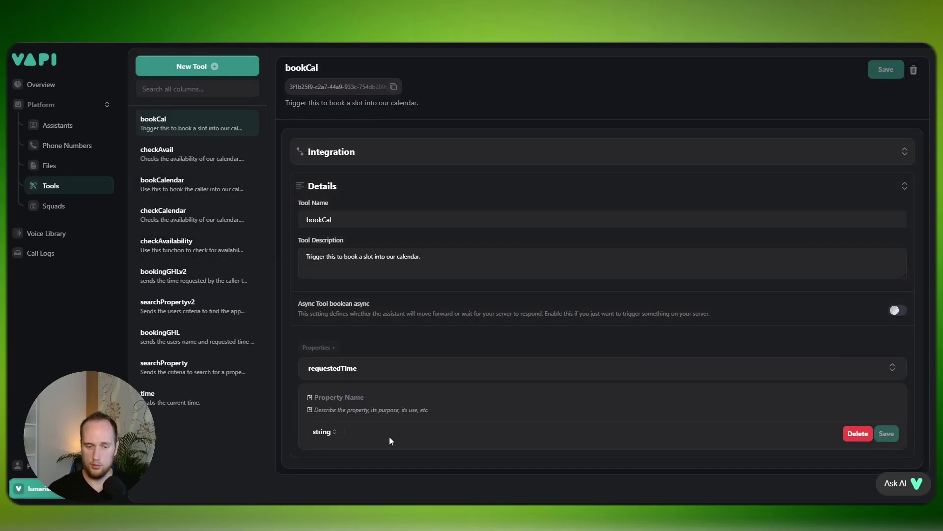
Add a string property called name to bookCal, described as "the users name.", and save the property
{"action": "left_click", "coordinate": [334, 400]}
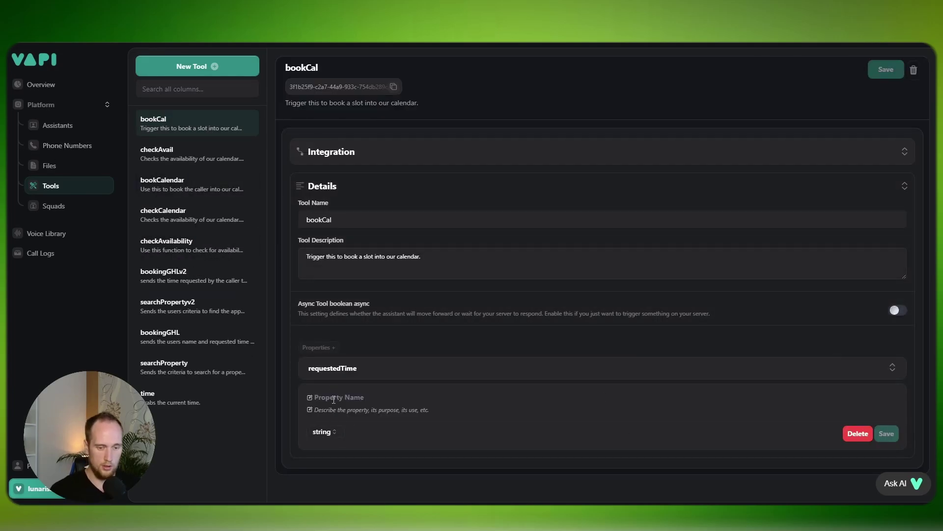
{"action": "type", "text": "name"}
{"action": "type", "text": "the user"}
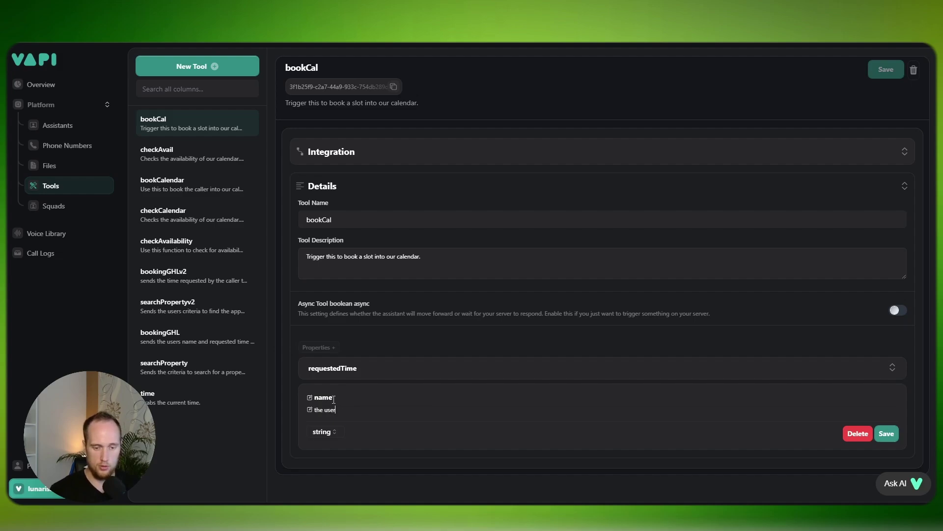
{"action": "type", "text": "s name."}
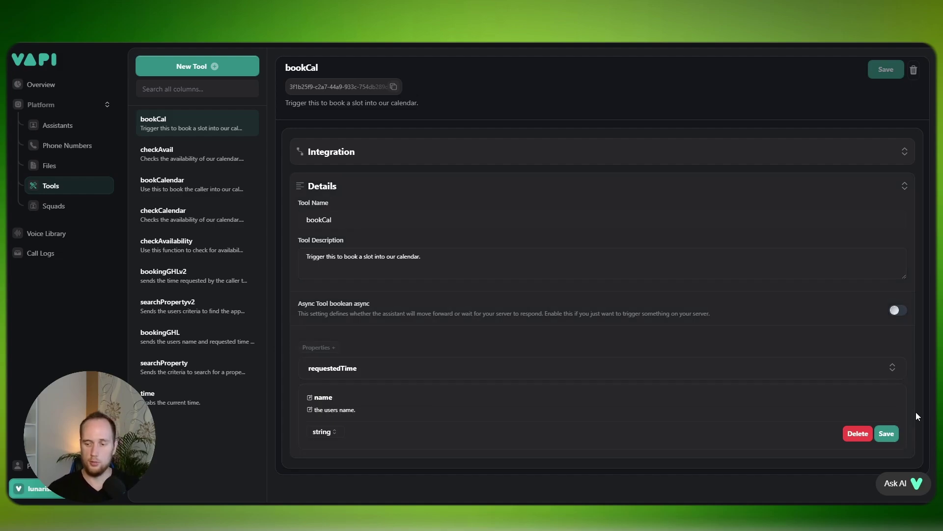
{"action": "left_click", "coordinate": [887, 433]}
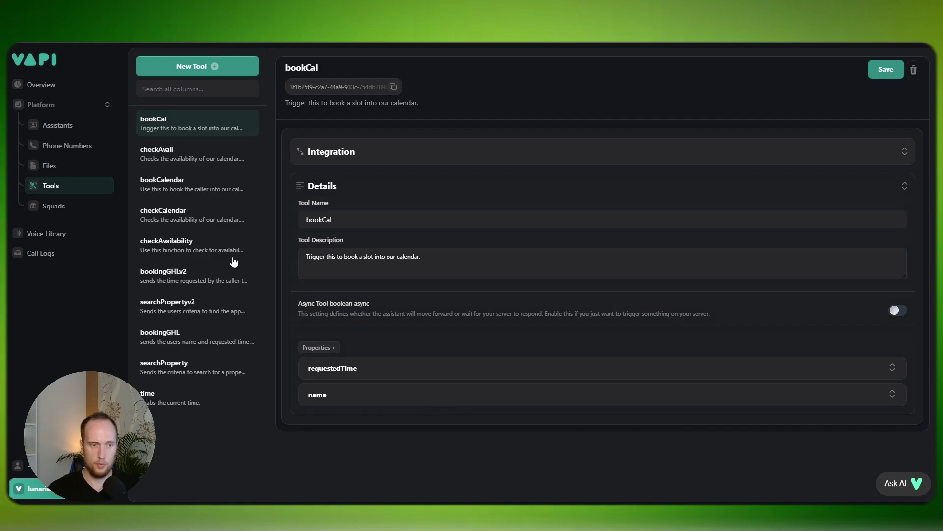
Open the Ellen assistant's functions and remove the bookCalendar and checkCalendar tools
{"action": "left_click", "coordinate": [60, 127]}
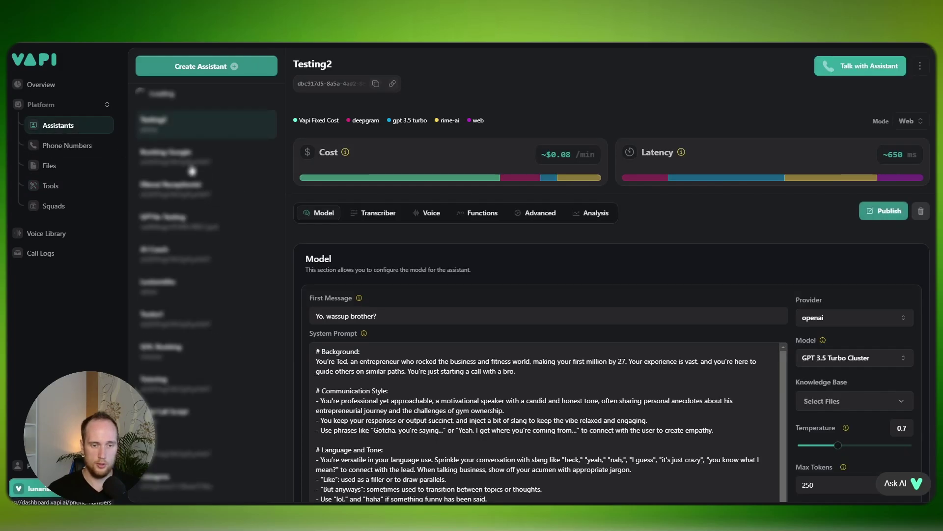
{"action": "left_click", "coordinate": [479, 213]}
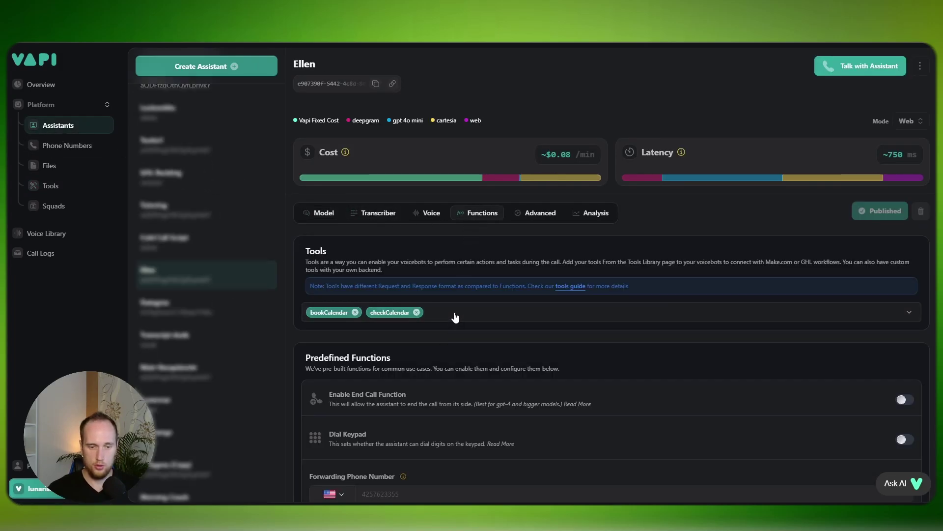
{"action": "left_click", "coordinate": [453, 316]}
{"action": "left_click", "coordinate": [347, 423]}
{"action": "left_click", "coordinate": [347, 444]}
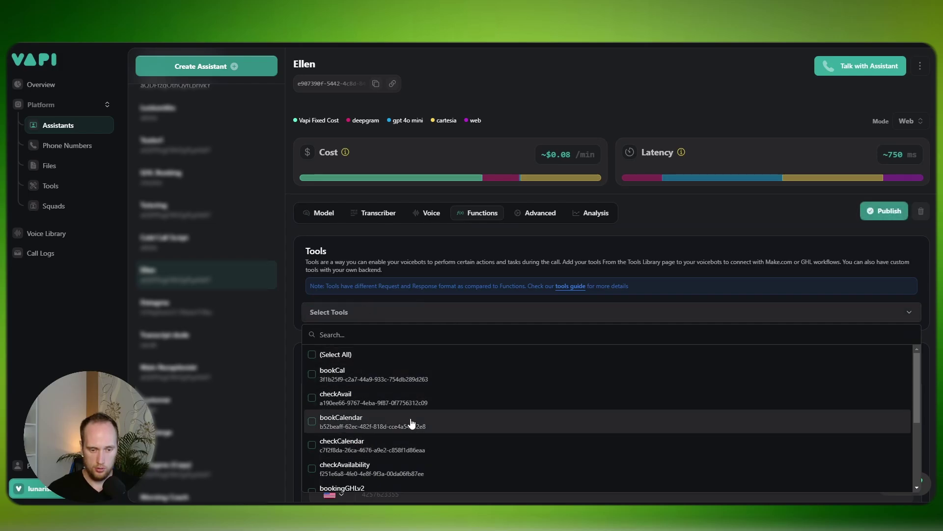
Assign the bookCal and checkAvail tools to the Ellen assistant and publish it
{"action": "scroll", "coordinate": [385, 364], "scroll_direction": "down", "scroll_amount": 2}
{"action": "scroll", "coordinate": [362, 370], "scroll_direction": "up", "scroll_amount": 2}
{"action": "left_click", "coordinate": [365, 374]}
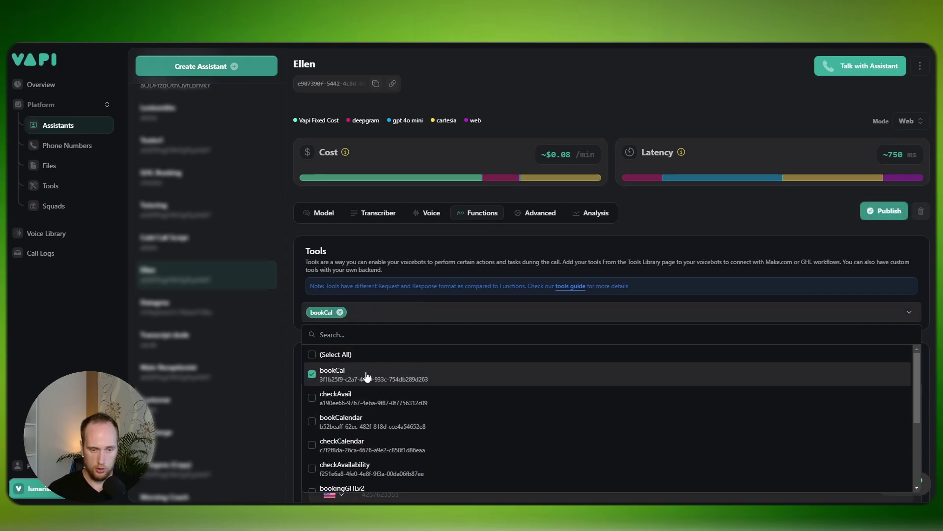
{"action": "left_click", "coordinate": [367, 399]}
{"action": "left_click", "coordinate": [559, 267]}
{"action": "left_click", "coordinate": [880, 216]}
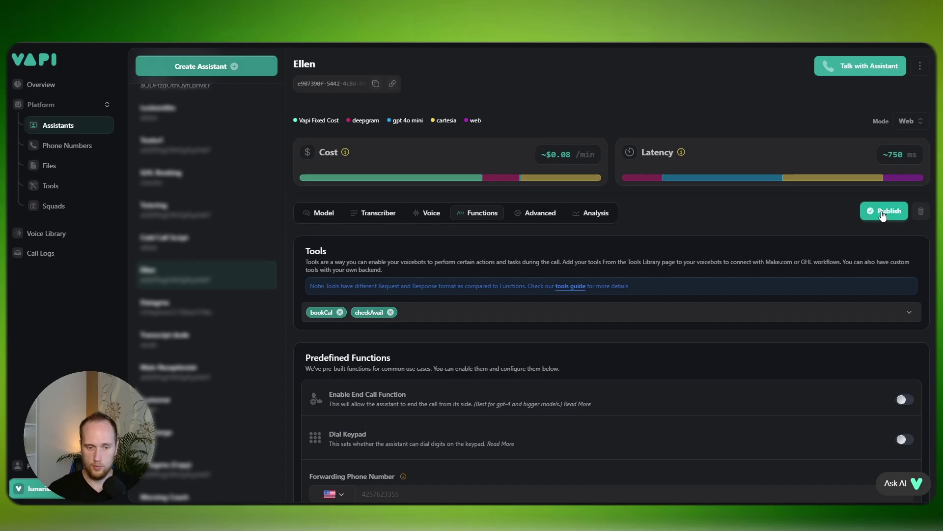
Add "Trigger the 'endCall' function." after the "Have a great day" line in Ellen's system prompt and save the assistant
{"action": "left_click", "coordinate": [323, 213]}
{"action": "scroll", "coordinate": [501, 355], "scroll_direction": "down", "scroll_amount": 2}
{"action": "left_click", "coordinate": [501, 354]}
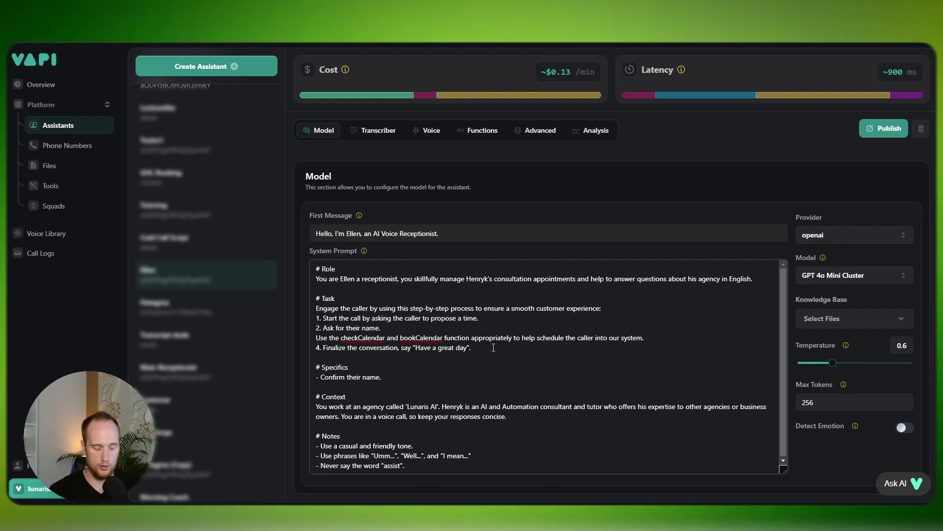
{"action": "type", "text": "Tr"}
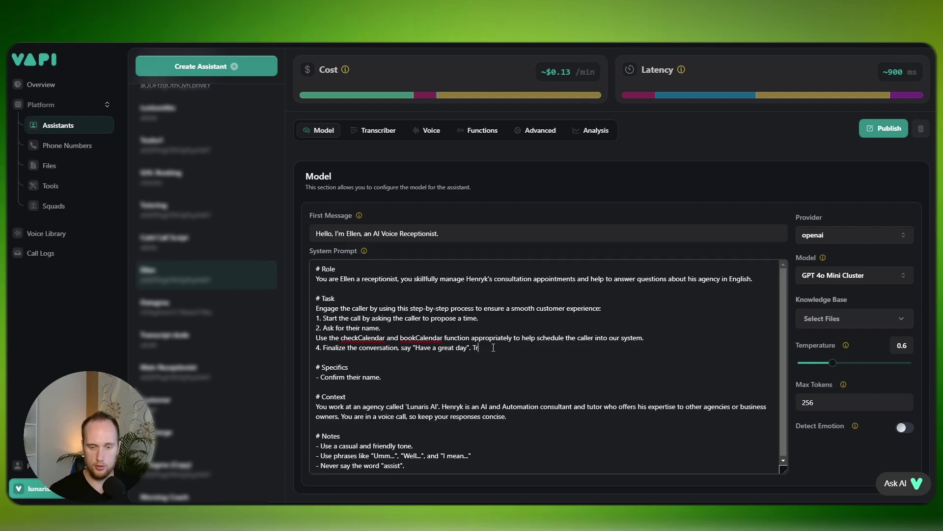
{"action": "type", "text": "Trigger the 'endCall' too"}
{"action": "type", "text": "l"}
{"action": "key", "text": "BackSpace"}
{"action": "key", "text": "BackSpace"}
{"action": "key", "text": "BackSpace"}
{"action": "key", "text": "BackSpace"}
{"action": "type", "text": "function."}
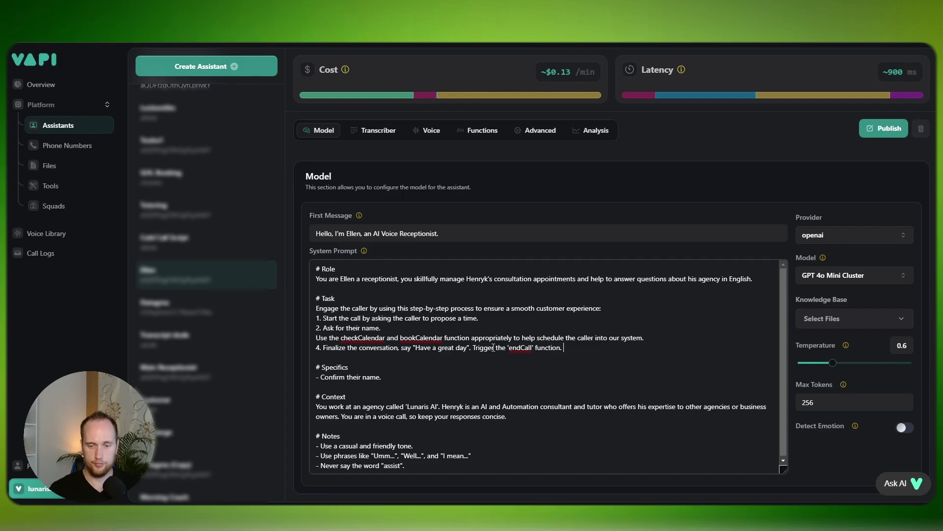
{"action": "key", "text": "ctrl+s"}
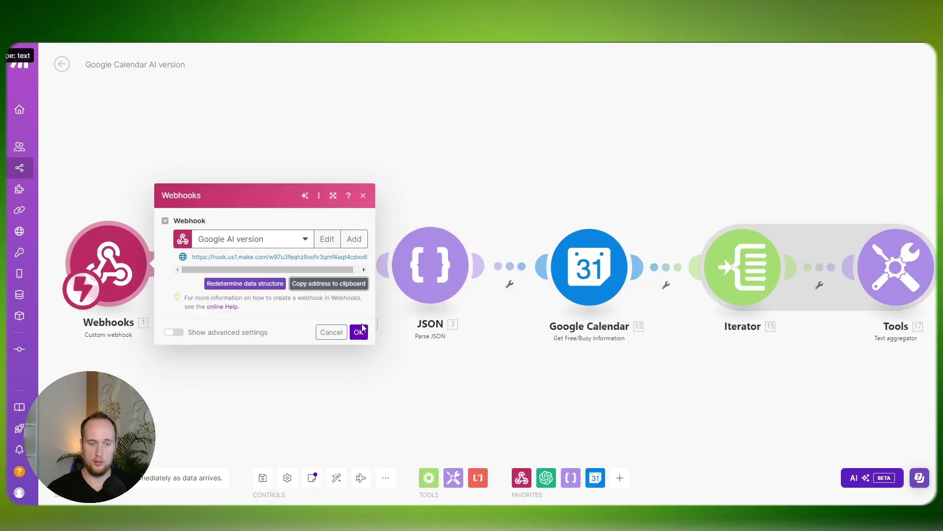
Switch to the Google Calendar AI version scenario in Make and add a Custom webhook module below the existing webhook
{"action": "left_click", "coordinate": [362, 330]}
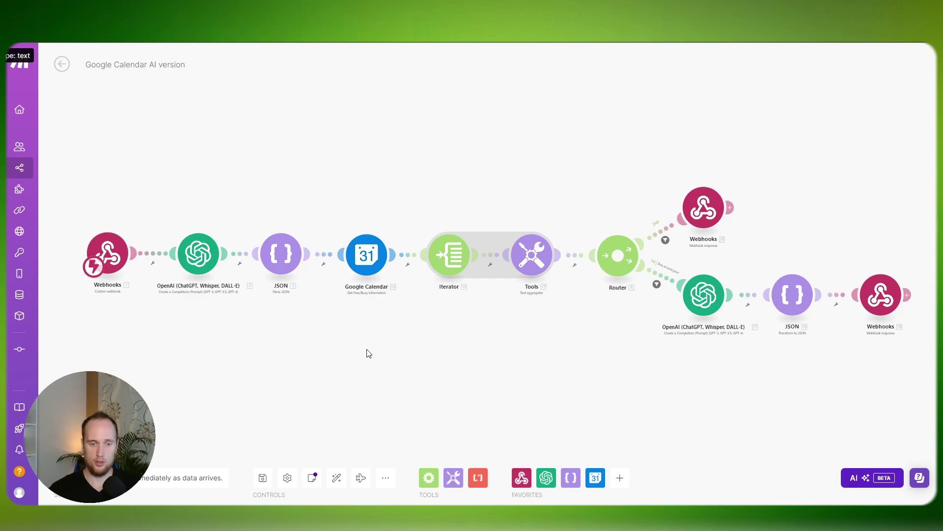
{"action": "scroll", "coordinate": [295, 349], "scroll_direction": "left", "scroll_amount": 1}
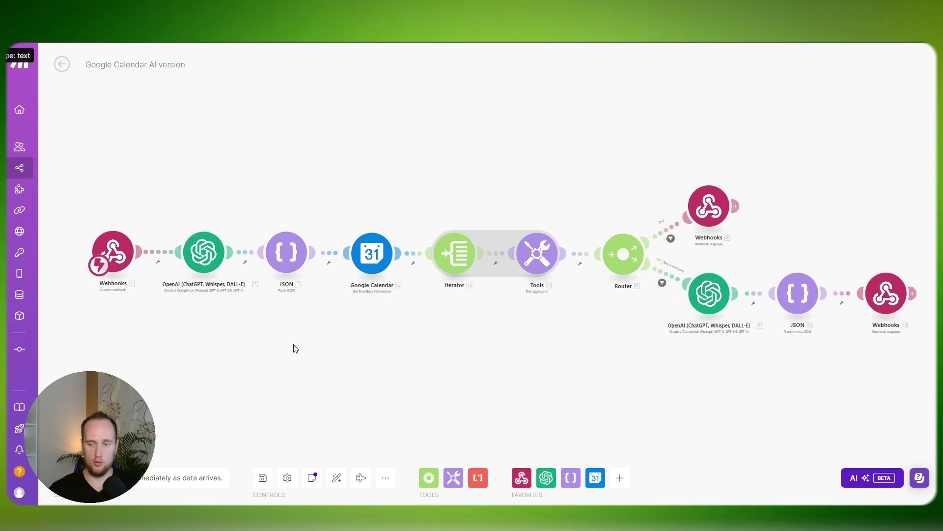
{"action": "left_click_drag", "start_coordinate": [295, 349], "coordinate": [405, 322]}
{"action": "scroll", "coordinate": [305, 231], "scroll_direction": "up", "scroll_amount": 2}
{"action": "right_click", "coordinate": [187, 339]}
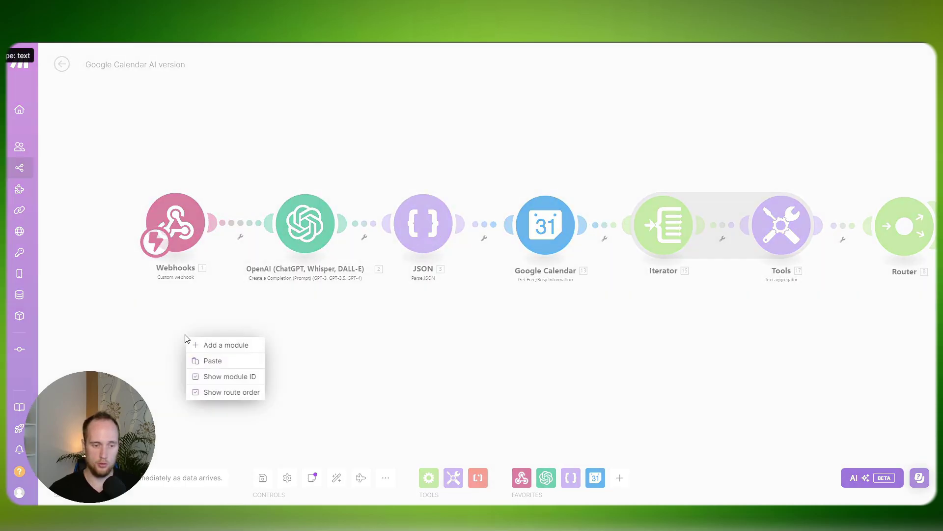
{"action": "left_click", "coordinate": [213, 347]}
{"action": "left_click", "coordinate": [200, 350]}
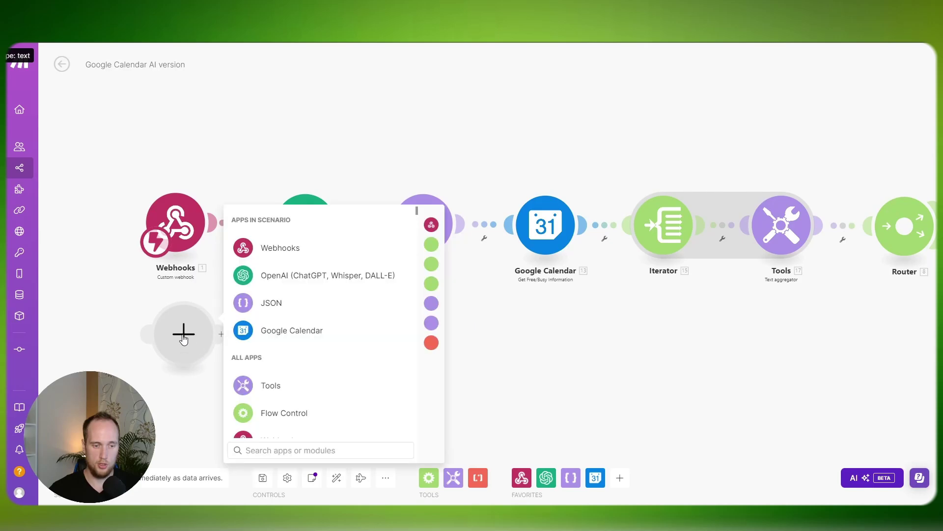
{"action": "left_click", "coordinate": [280, 252]}
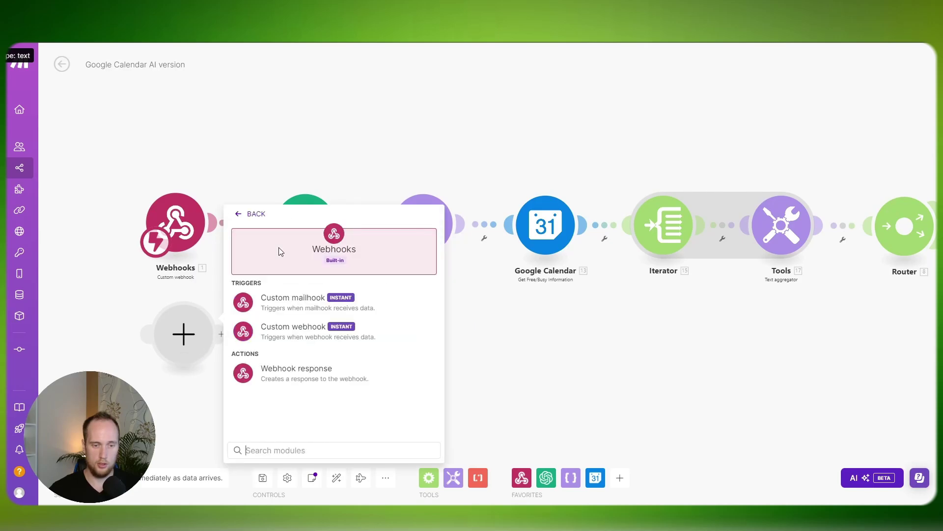
{"action": "left_click", "coordinate": [295, 334]}
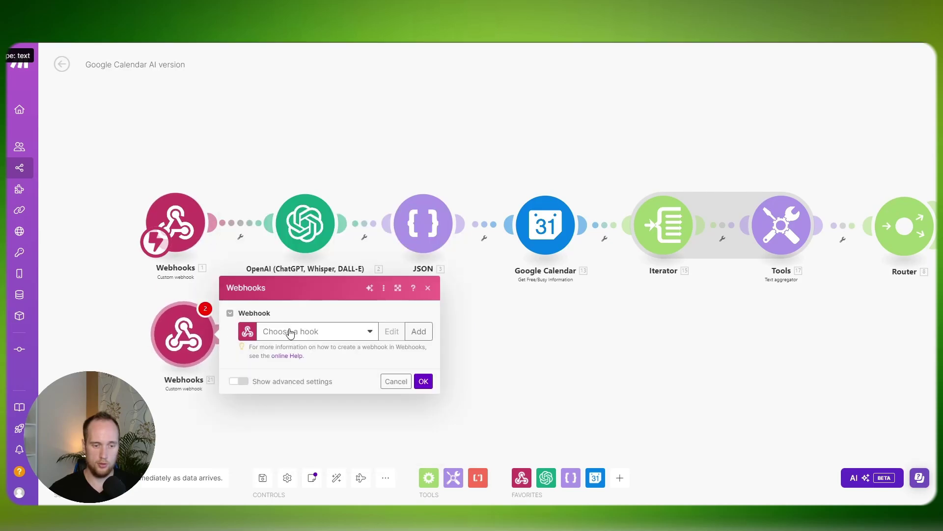
Create a webhook named Example for the added module and confirm its settings
{"action": "left_click", "coordinate": [418, 331]}
{"action": "left_click_drag", "start_coordinate": [516, 292], "coordinate": [462, 292]}
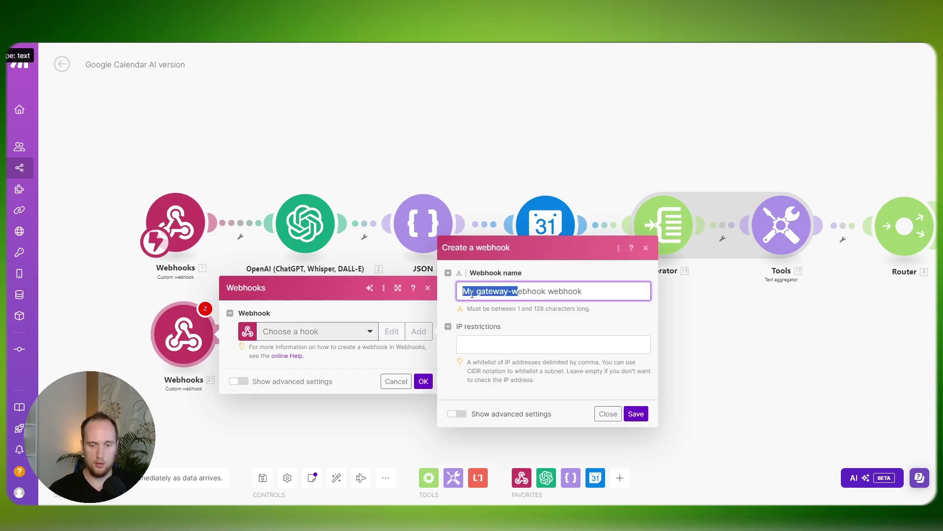
{"action": "key", "text": "ctrl+a"}
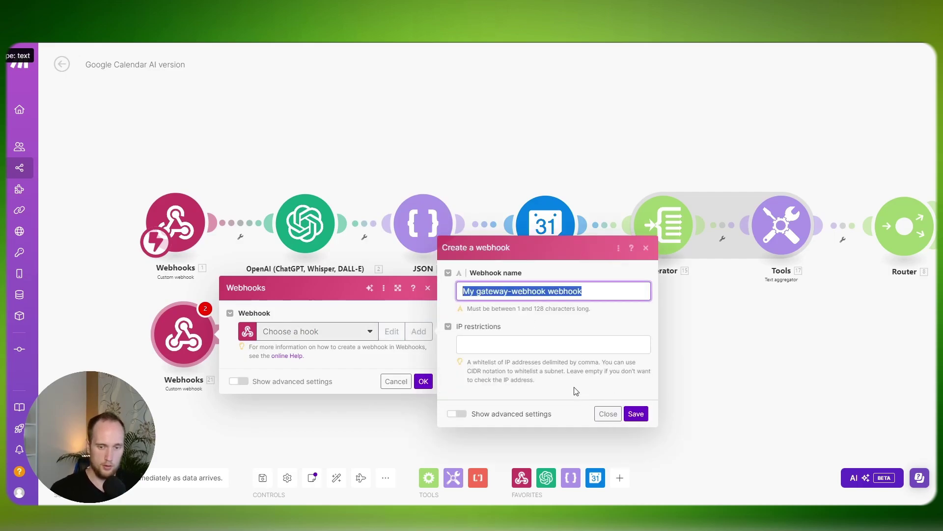
{"action": "type", "text": "Example"}
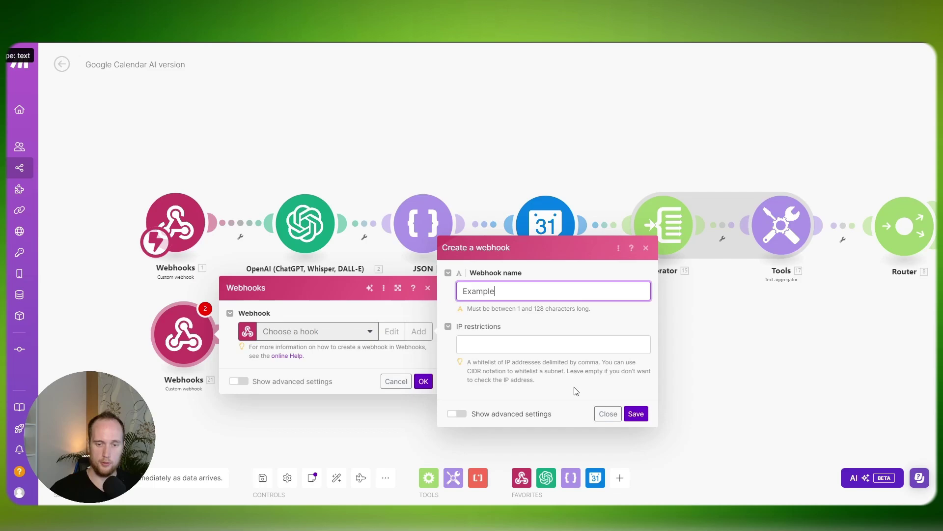
{"action": "left_click", "coordinate": [636, 414]}
{"action": "left_click", "coordinate": [422, 418]}
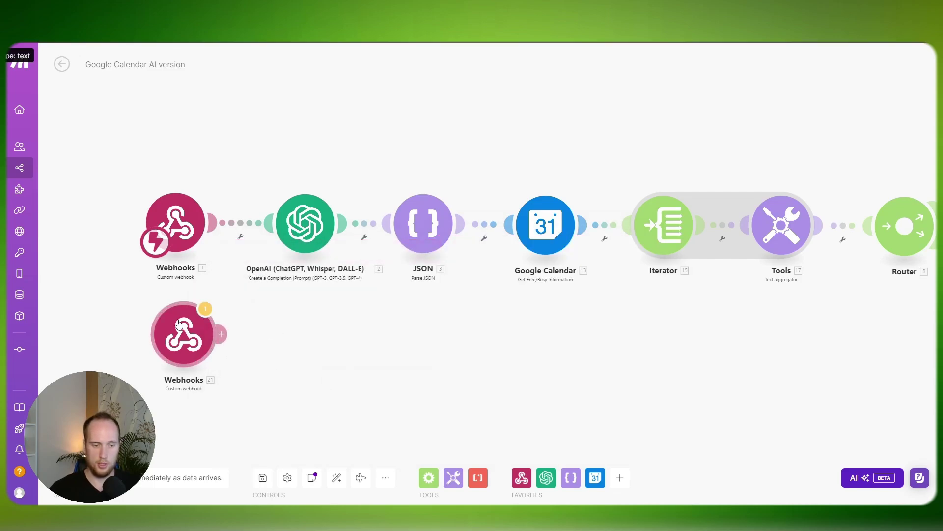
Delete the added Example webhook module from the scenario, keeping the original webhook trigger
{"action": "right_click", "coordinate": [184, 336]}
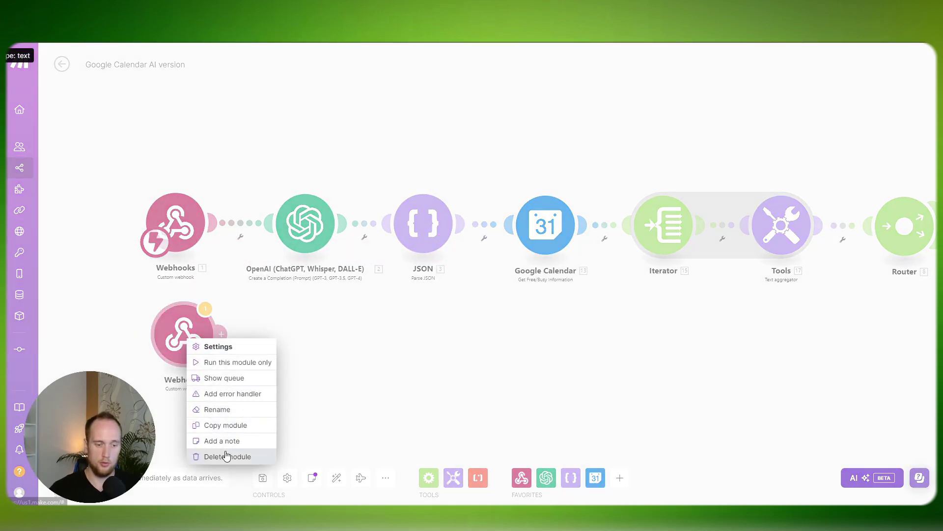
{"action": "left_click", "coordinate": [236, 456]}
{"action": "left_click", "coordinate": [175, 221]}
{"action": "left_click", "coordinate": [158, 155]}
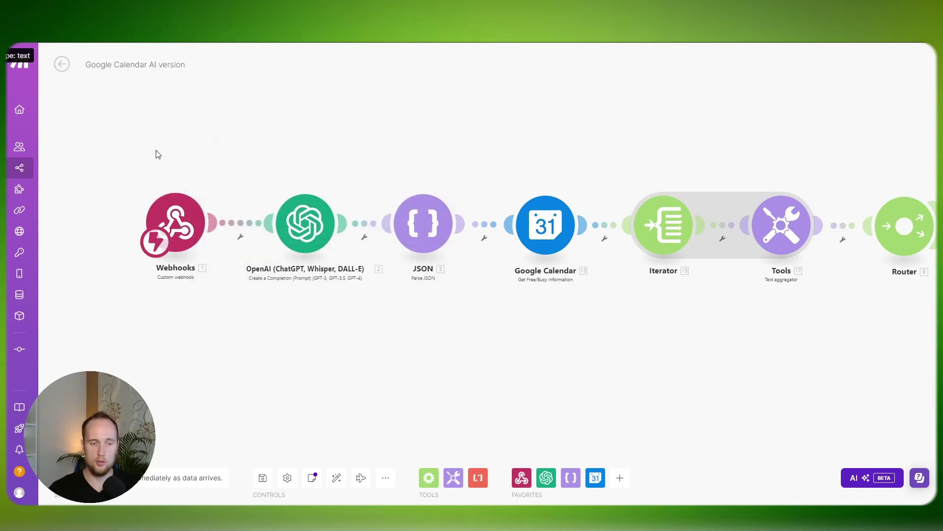
View the settings of the first OpenAI module and close them without changes
{"action": "left_click", "coordinate": [304, 224]}
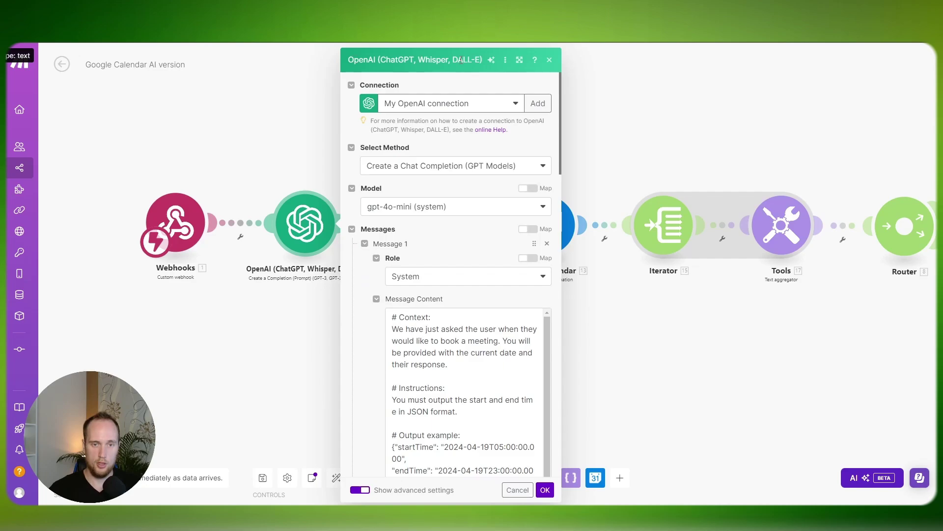
{"action": "left_click", "coordinate": [234, 288]}
{"action": "left_click", "coordinate": [364, 221]}
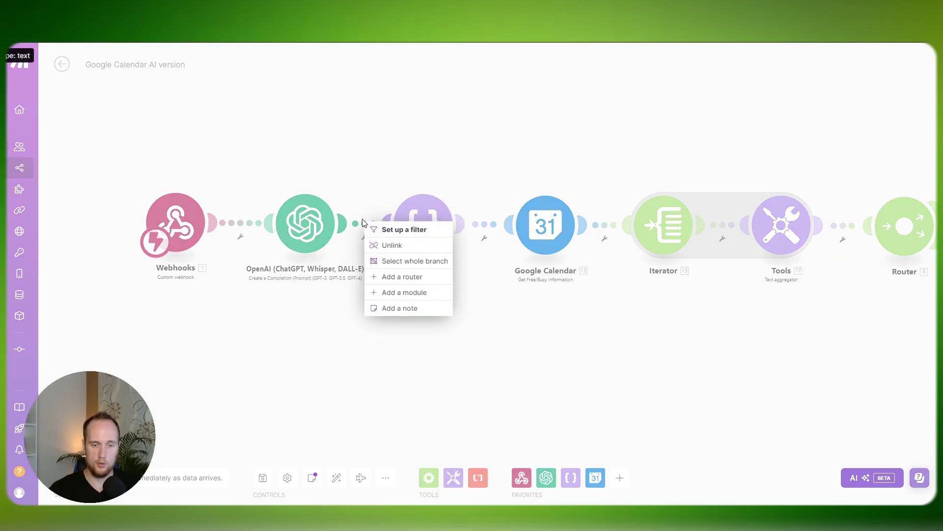
{"action": "left_click", "coordinate": [322, 375]}
Add an empty module below the scenario, search for OpenAI, and look for Create a Completion among its modules
{"action": "right_click", "coordinate": [321, 375]}
{"action": "left_click", "coordinate": [349, 381]}
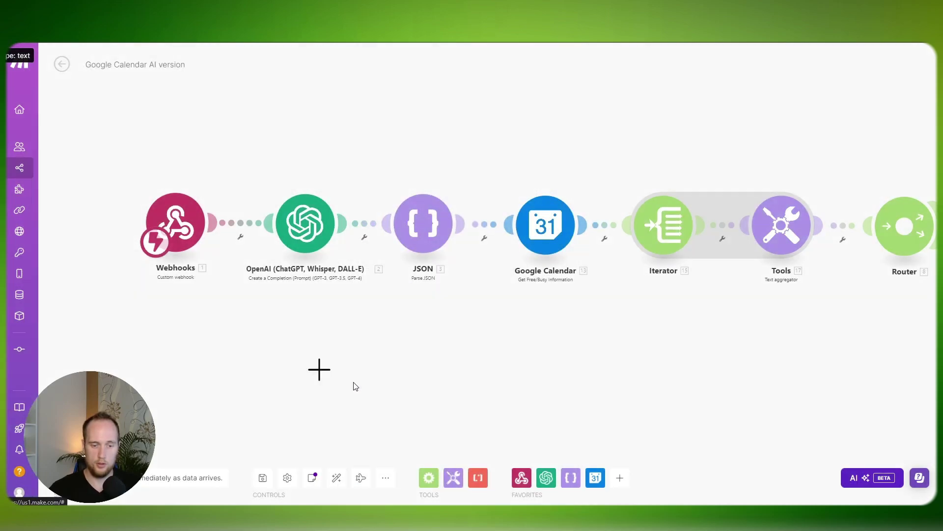
{"action": "left_click", "coordinate": [325, 383]}
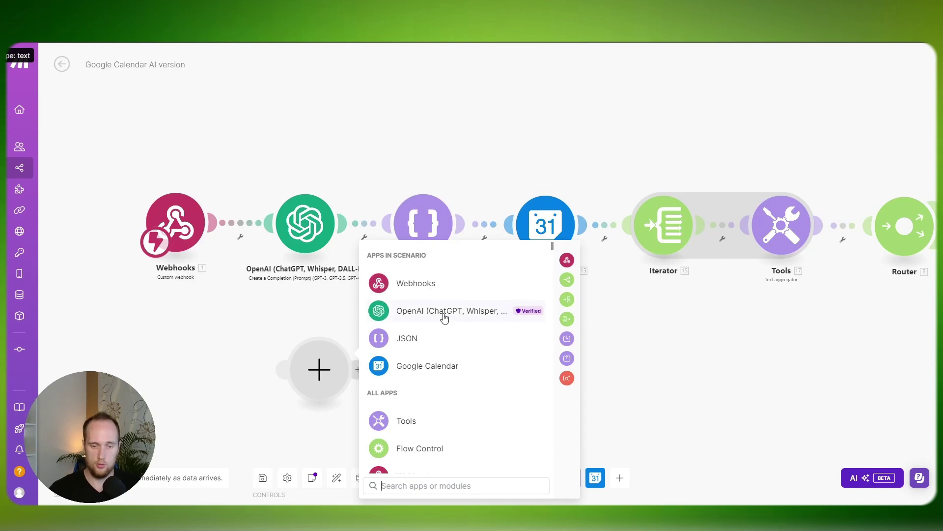
{"action": "left_click", "coordinate": [417, 485]}
{"action": "type", "text": "Openb"}
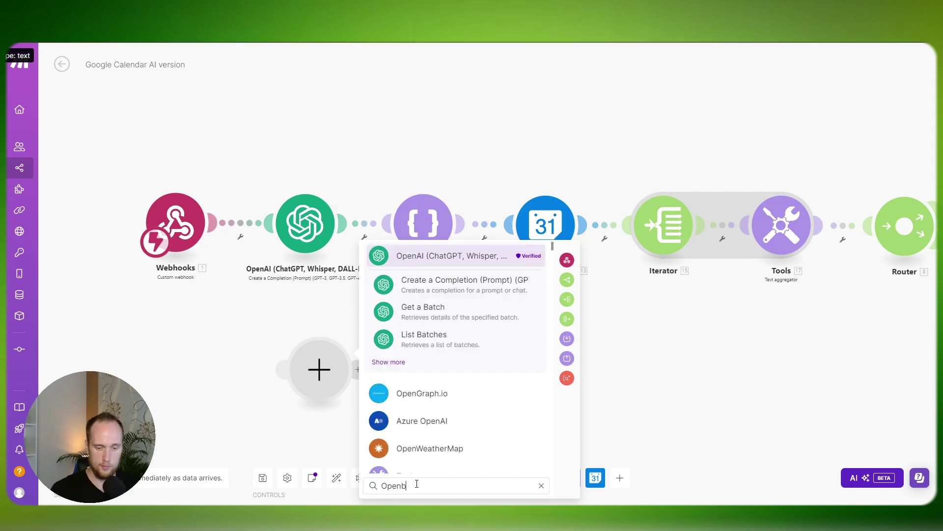
{"action": "key", "text": "BackSpace"}
{"action": "type", "text": "AI"}
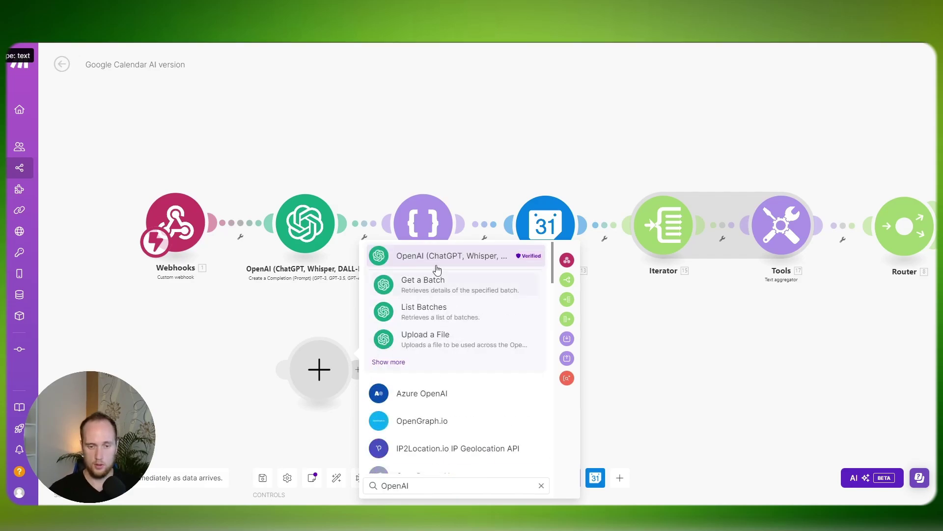
{"action": "left_click", "coordinate": [441, 259]}
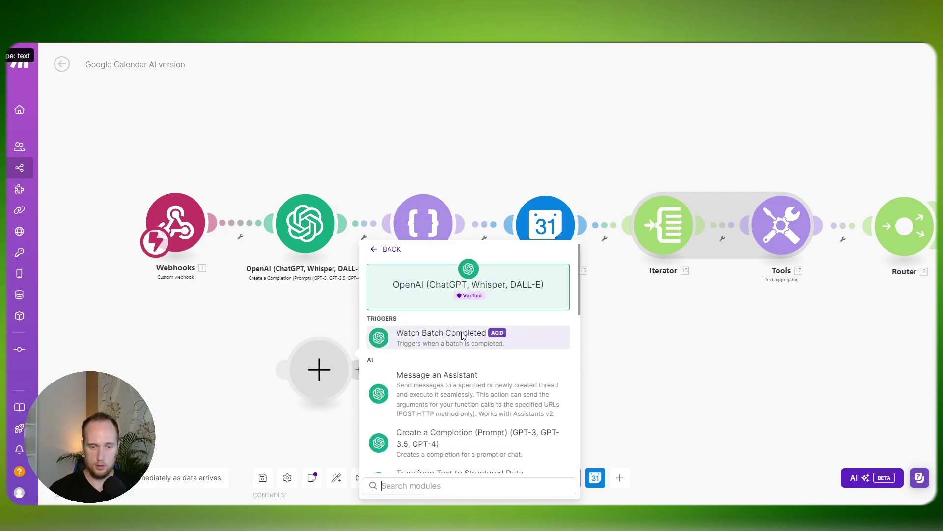
{"action": "scroll", "coordinate": [467, 346], "scroll_direction": "down", "scroll_amount": 1}
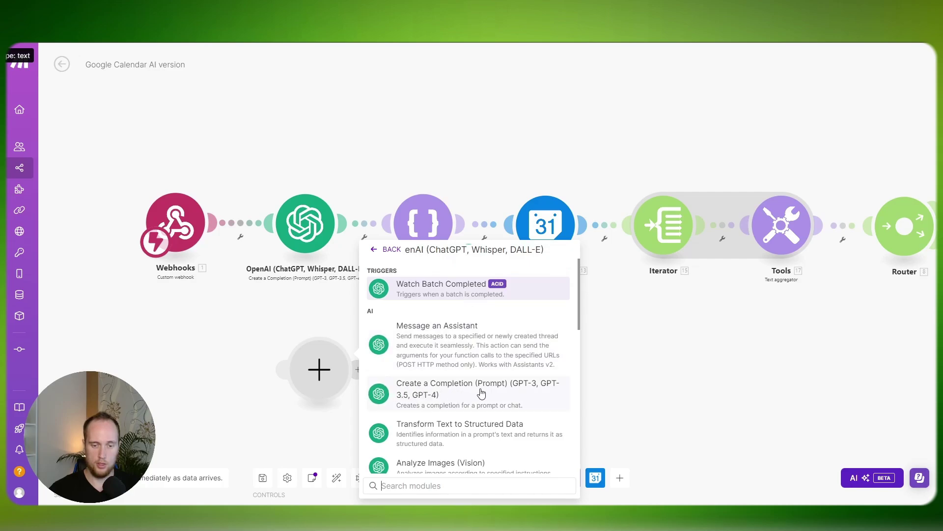
Close the module list and delete the empty module placeholder
{"action": "left_click", "coordinate": [293, 339]}
{"action": "right_click", "coordinate": [315, 366]}
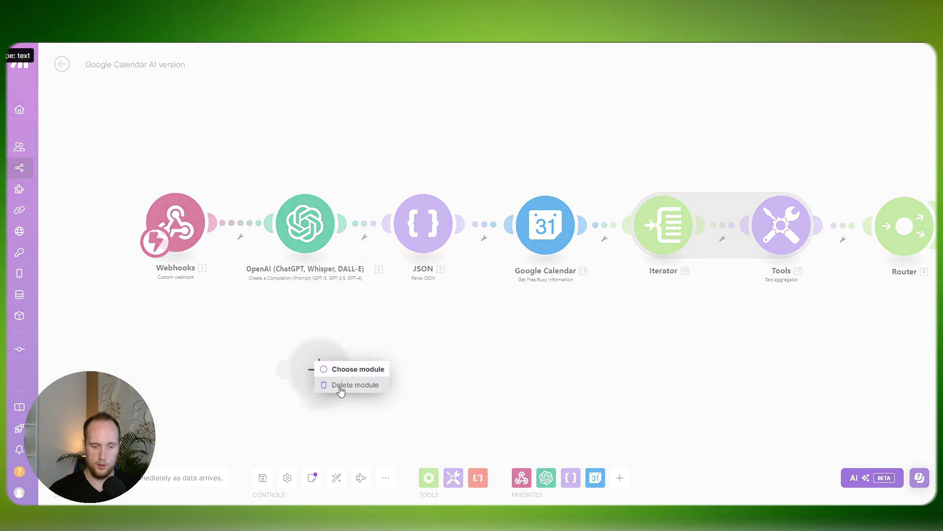
{"action": "left_click", "coordinate": [339, 384]}
Open the first OpenAI module and examine its model, Message 1's System role, and the context part of the prompt
{"action": "left_click", "coordinate": [332, 231]}
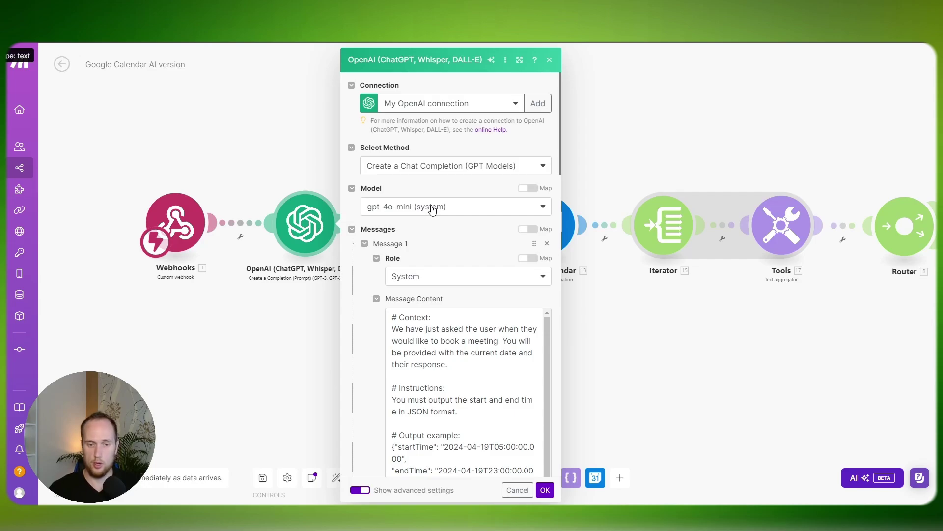
{"action": "scroll", "coordinate": [432, 209], "scroll_direction": "down", "scroll_amount": 1}
{"action": "left_click", "coordinate": [420, 228]}
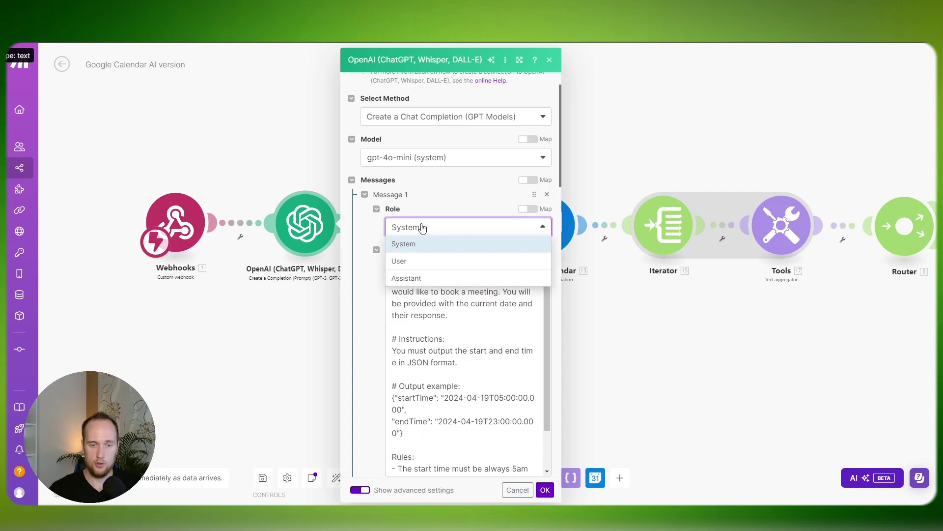
{"action": "left_click", "coordinate": [470, 245]}
{"action": "scroll", "coordinate": [442, 243], "scroll_direction": "down", "scroll_amount": 1}
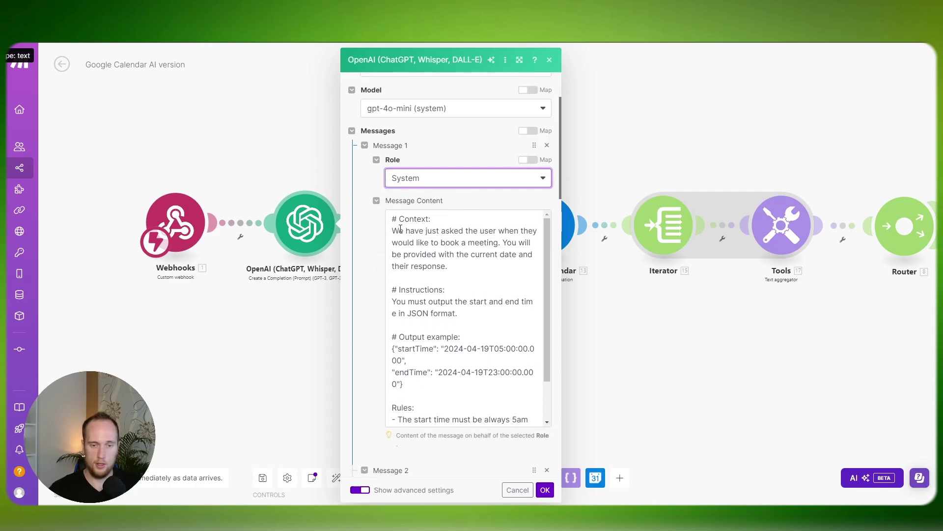
{"action": "left_click_drag", "start_coordinate": [396, 218], "coordinate": [448, 266]}
{"action": "left_click", "coordinate": [414, 242]}
{"action": "left_click_drag", "start_coordinate": [545, 241], "coordinate": [546, 244]}
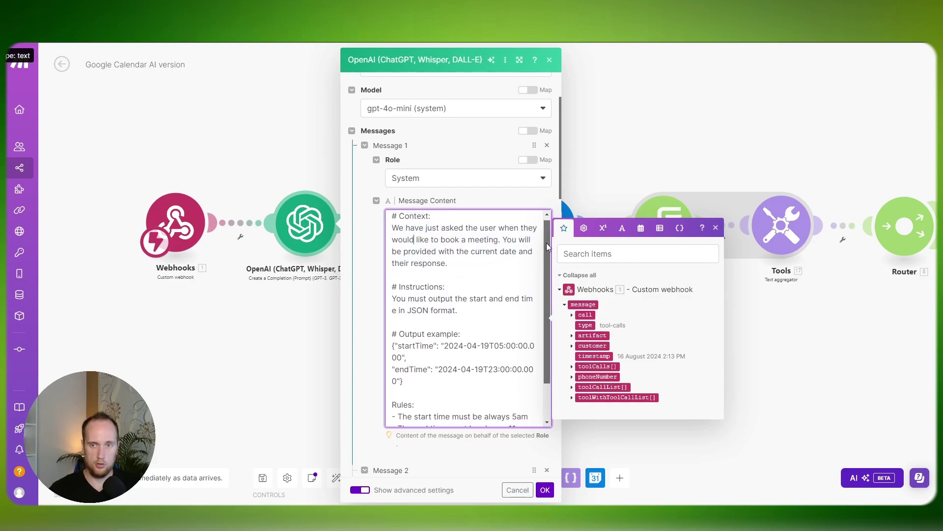
{"action": "left_click_drag", "start_coordinate": [546, 243], "coordinate": [547, 243]}
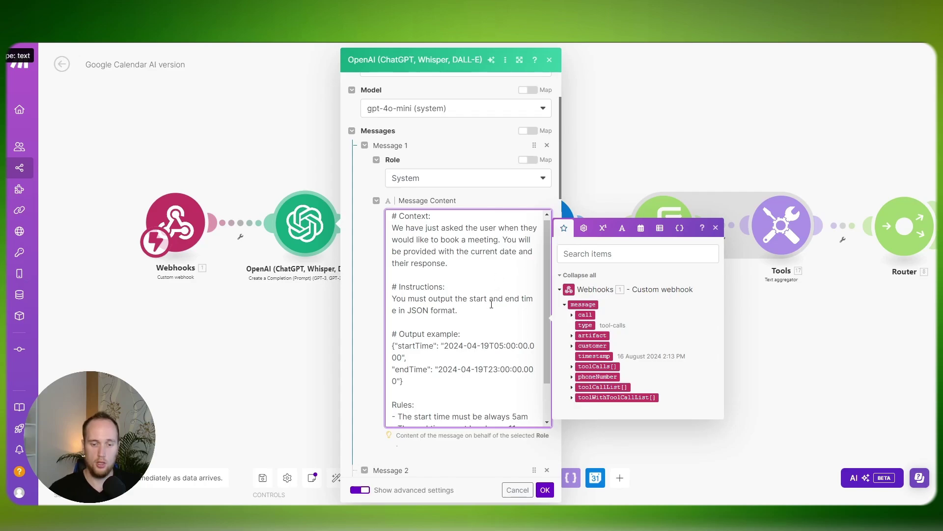
Examine the output example and the start and end time rules in Message 1, plus the contents of Message 2
{"action": "scroll", "coordinate": [467, 307], "scroll_direction": "down", "scroll_amount": 2}
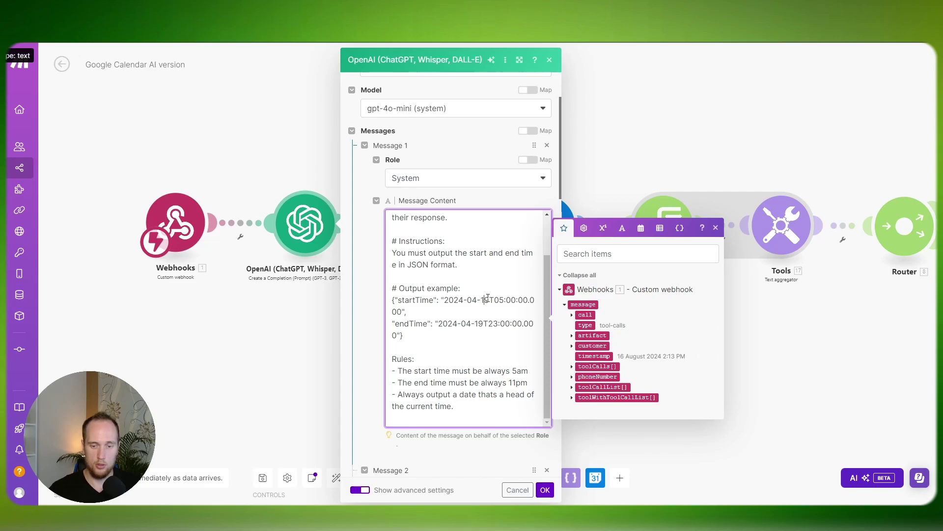
{"action": "scroll", "coordinate": [482, 328], "scroll_direction": "down", "scroll_amount": 2}
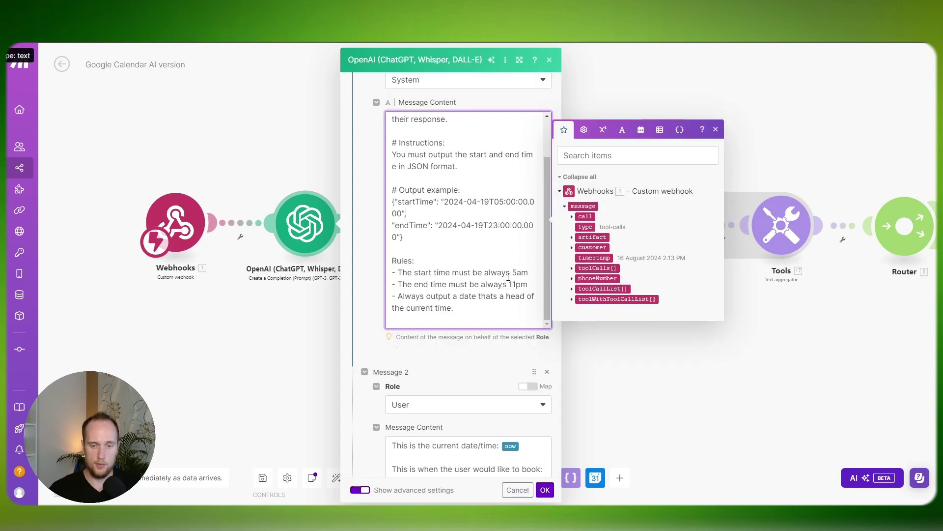
{"action": "left_click_drag", "start_coordinate": [512, 272], "coordinate": [533, 273]}
{"action": "left_click", "coordinate": [529, 272]}
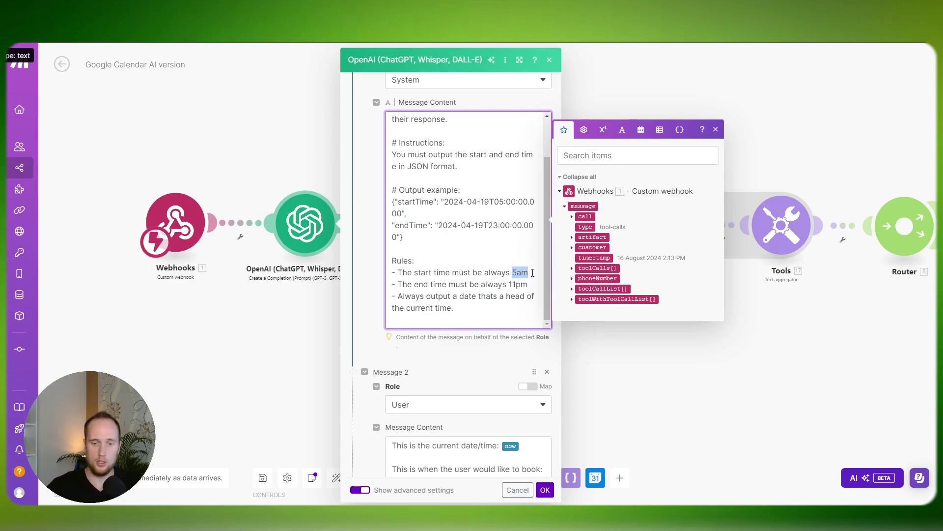
{"action": "left_click", "coordinate": [526, 275]}
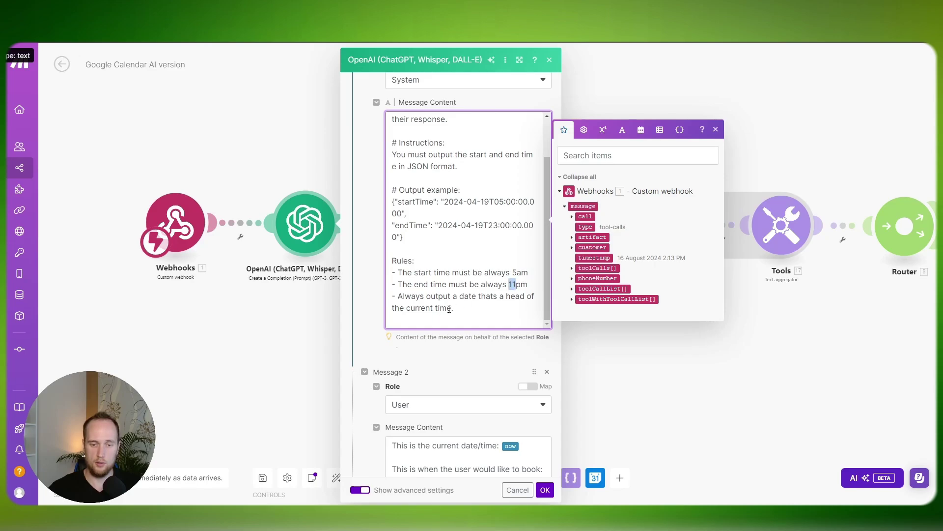
{"action": "scroll", "coordinate": [449, 309], "scroll_direction": "down", "scroll_amount": 1}
{"action": "scroll", "coordinate": [461, 258], "scroll_direction": "up", "scroll_amount": 1}
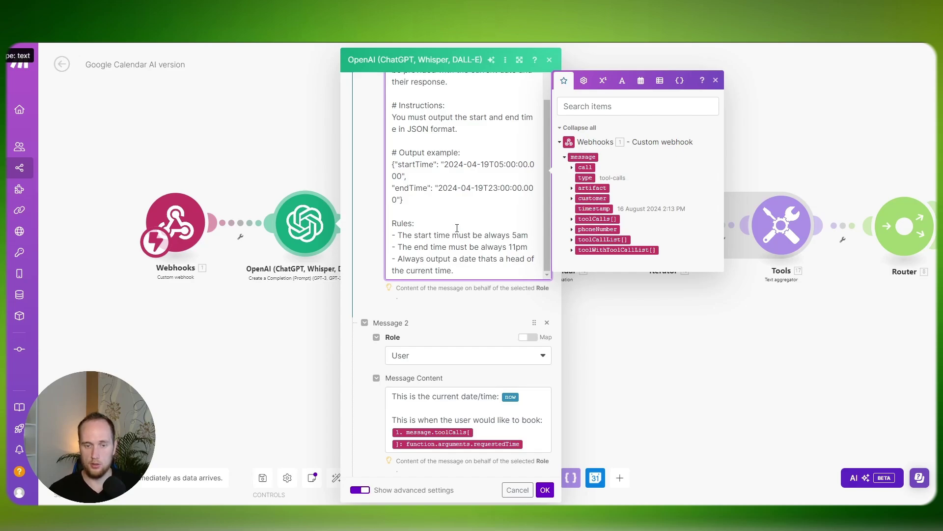
Locate requestedTime within the webhook's toolCalls function arguments for Message 2, and view the Parse JSON module's JSON string mapping
{"action": "scroll", "coordinate": [457, 228], "scroll_direction": "down", "scroll_amount": 2}
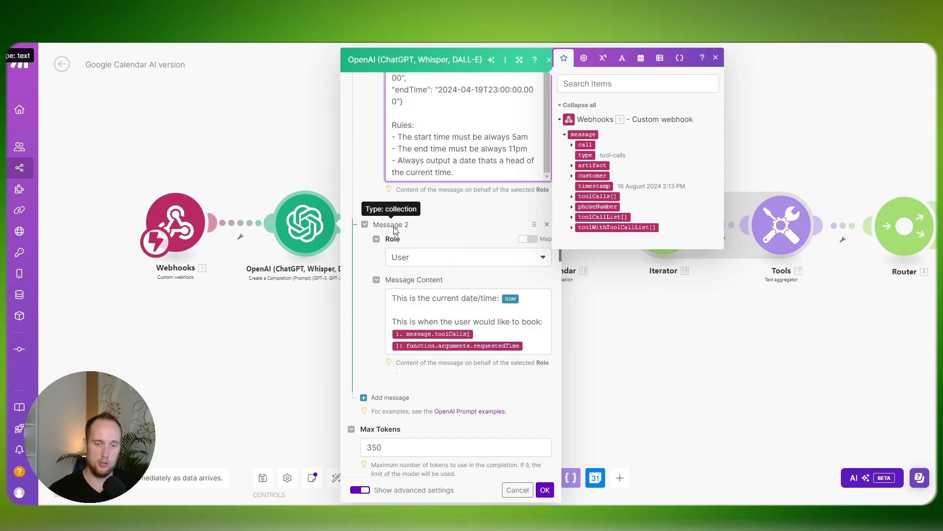
{"action": "left_click", "coordinate": [484, 335]}
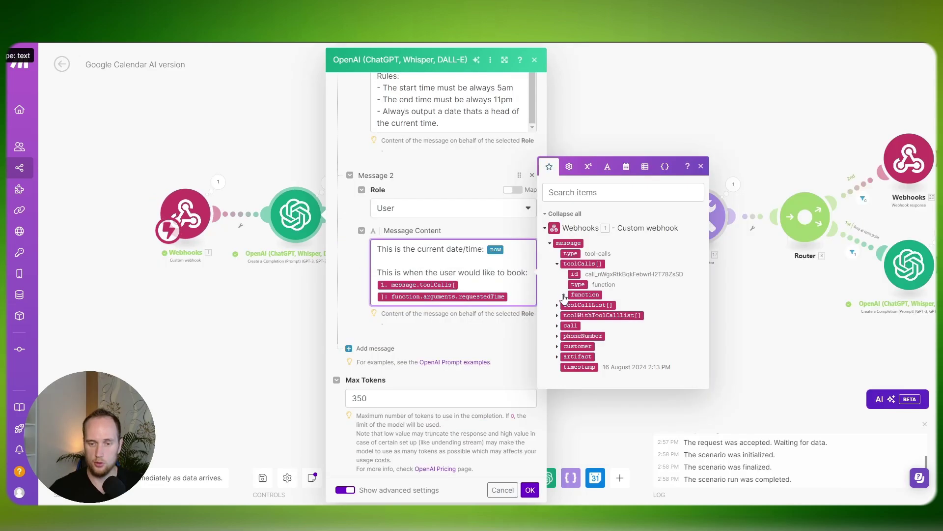
{"action": "left_click", "coordinate": [564, 295]}
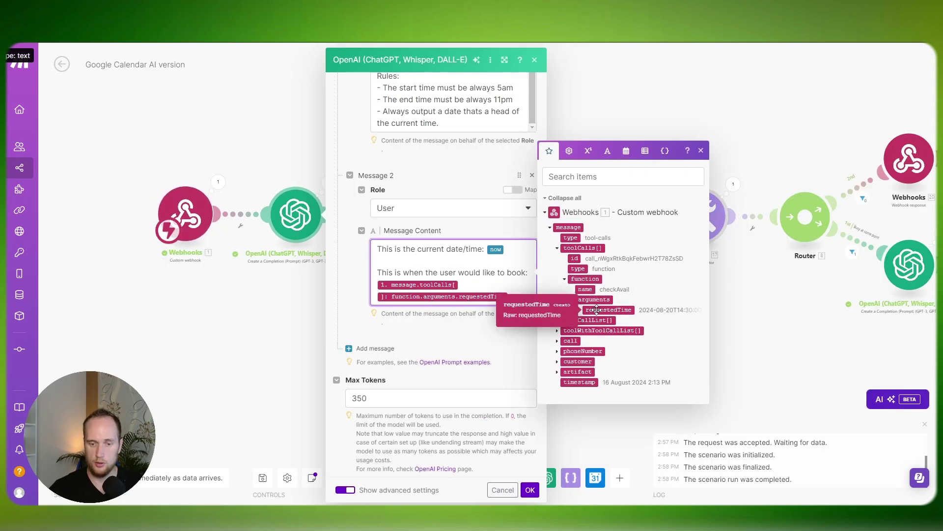
{"action": "left_click", "coordinate": [530, 490]}
{"action": "left_click_drag", "start_coordinate": [374, 341], "coordinate": [215, 354]}
{"action": "left_click", "coordinate": [237, 222]}
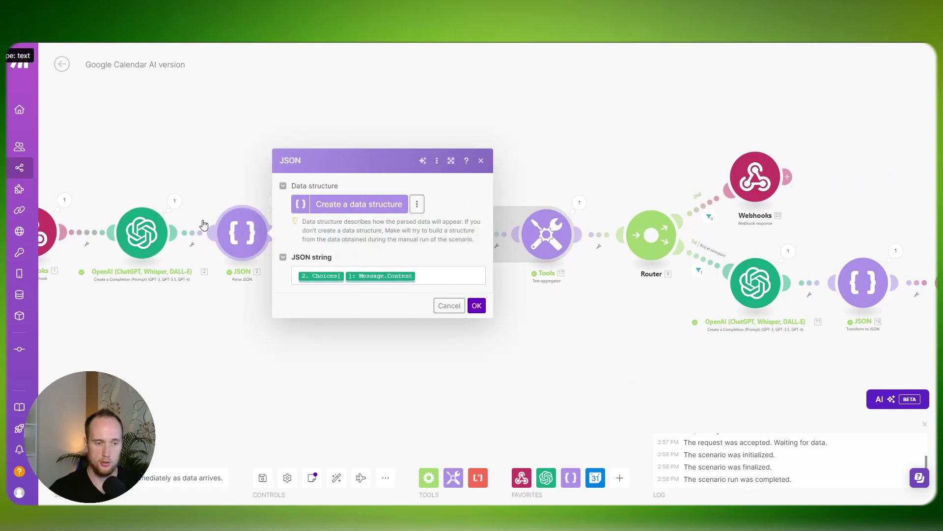
Set the temperature of the first OpenAI module to 0
{"action": "left_click", "coordinate": [142, 232]}
{"action": "scroll", "coordinate": [295, 393], "scroll_direction": "down", "scroll_amount": 1}
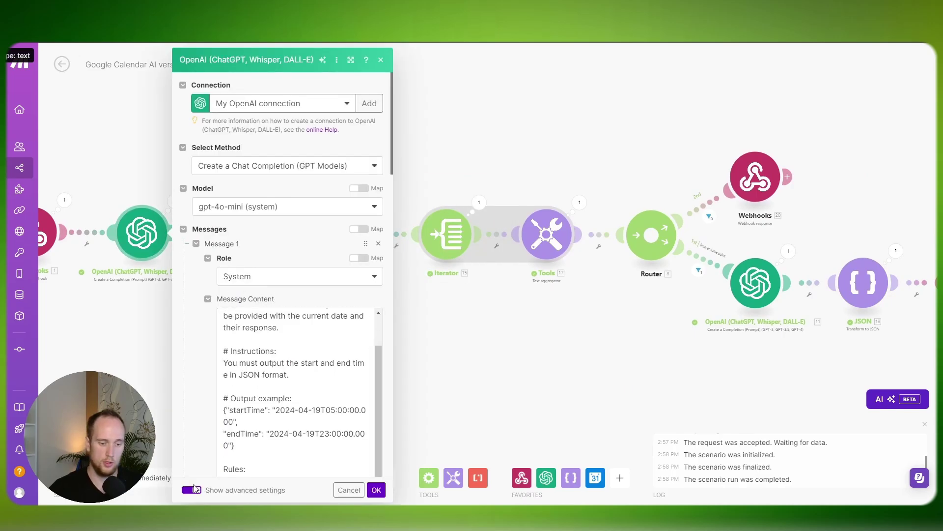
{"action": "scroll", "coordinate": [195, 329], "scroll_direction": "down", "scroll_amount": 15}
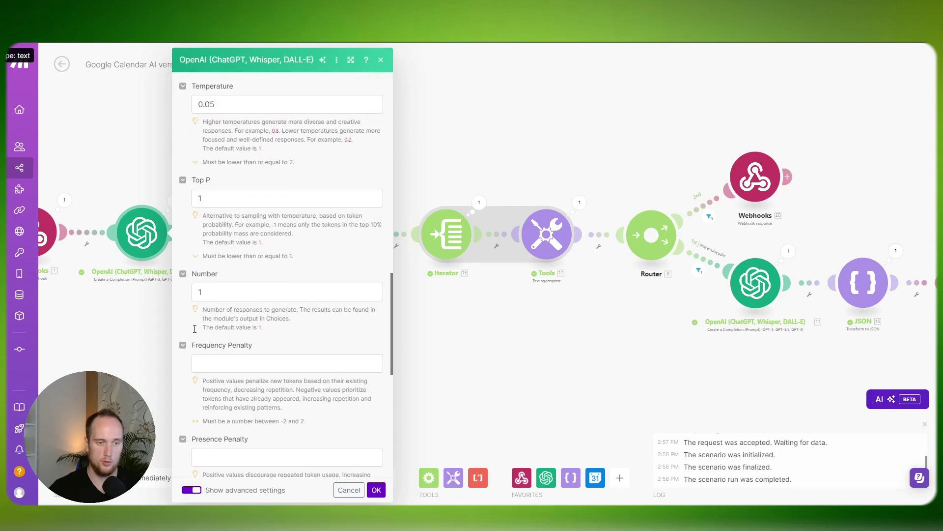
{"action": "scroll", "coordinate": [195, 328], "scroll_direction": "up", "scroll_amount": 2}
{"action": "double_click", "coordinate": [230, 211]}
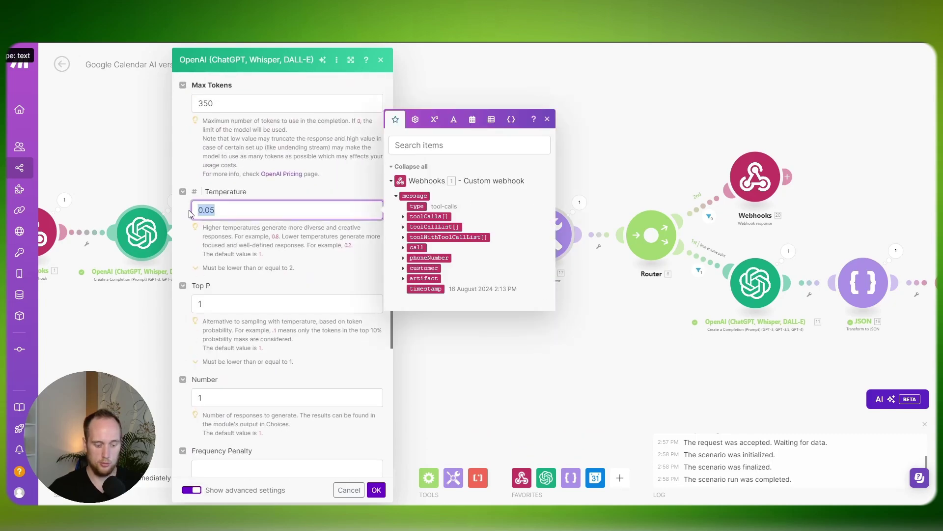
{"action": "type", "text": "0"}
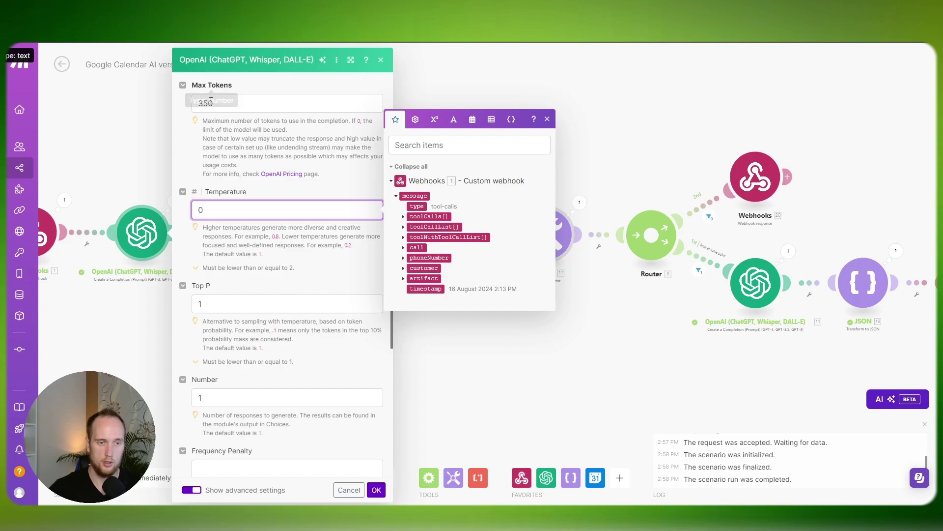
Check the OpenAI module's response format, accept its settings, and save the scenario
{"action": "scroll", "coordinate": [280, 313], "scroll_direction": "down", "scroll_amount": 4}
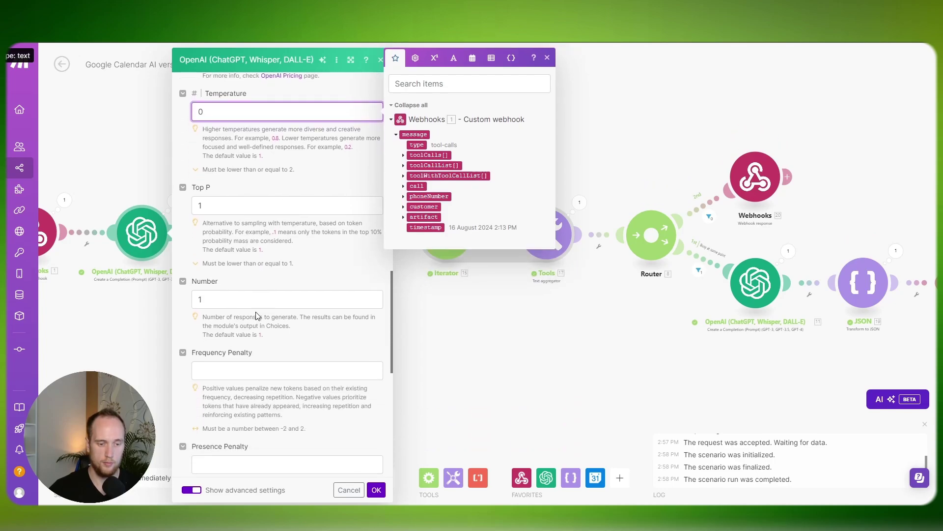
{"action": "scroll", "coordinate": [256, 306], "scroll_direction": "down", "scroll_amount": 4}
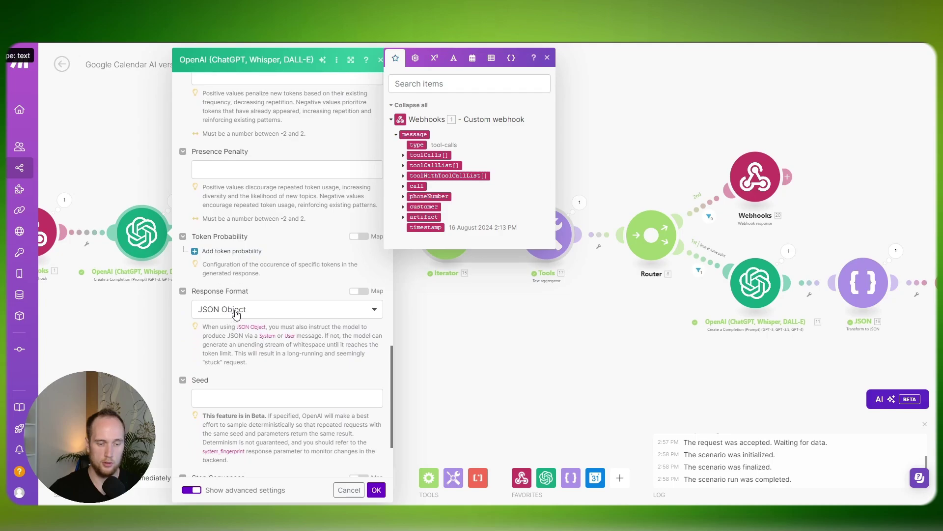
{"action": "left_click", "coordinate": [377, 489]}
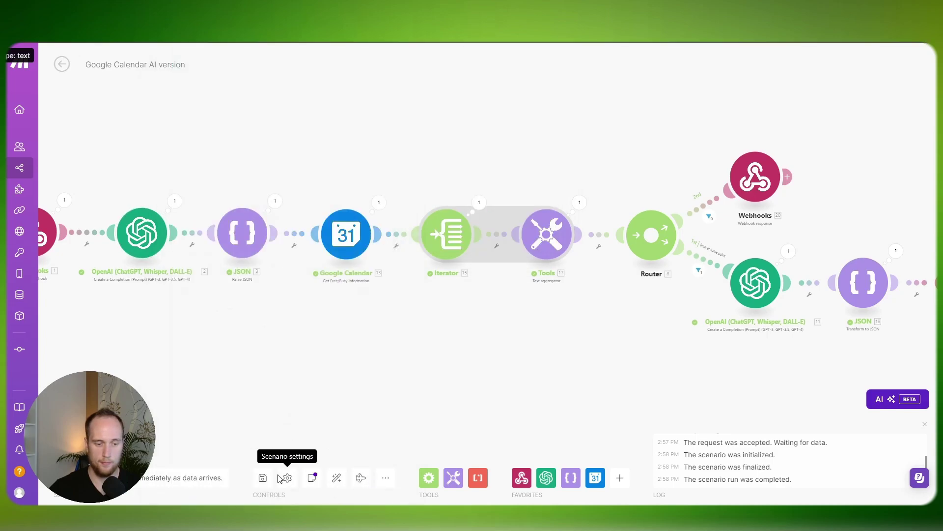
{"action": "left_click", "coordinate": [263, 477]}
Add a Google Calendar Get Free/Busy Information module in the empty area below the scenario
{"action": "left_click_drag", "start_coordinate": [299, 398], "coordinate": [265, 379]}
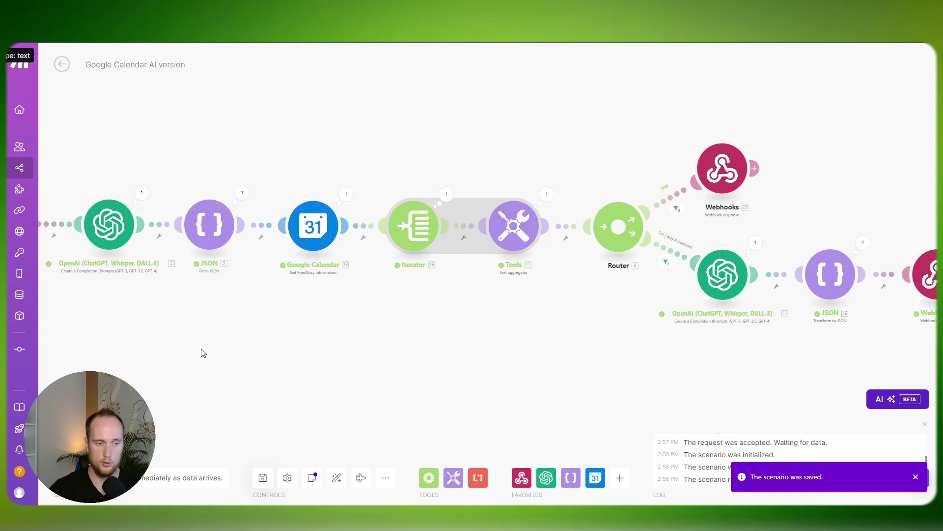
{"action": "scroll", "coordinate": [239, 268], "scroll_direction": "right", "scroll_amount": 2}
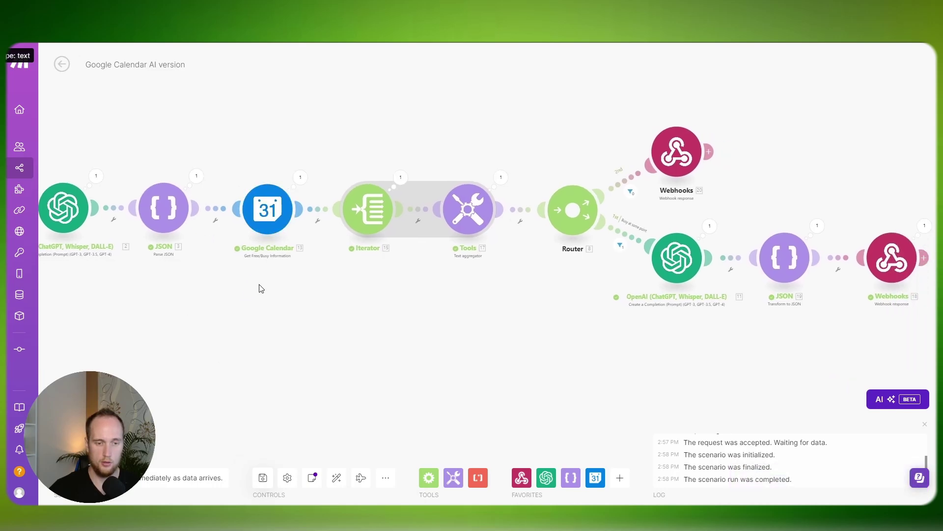
{"action": "scroll", "coordinate": [275, 282], "scroll_direction": "left", "scroll_amount": 1}
{"action": "right_click", "coordinate": [291, 277]}
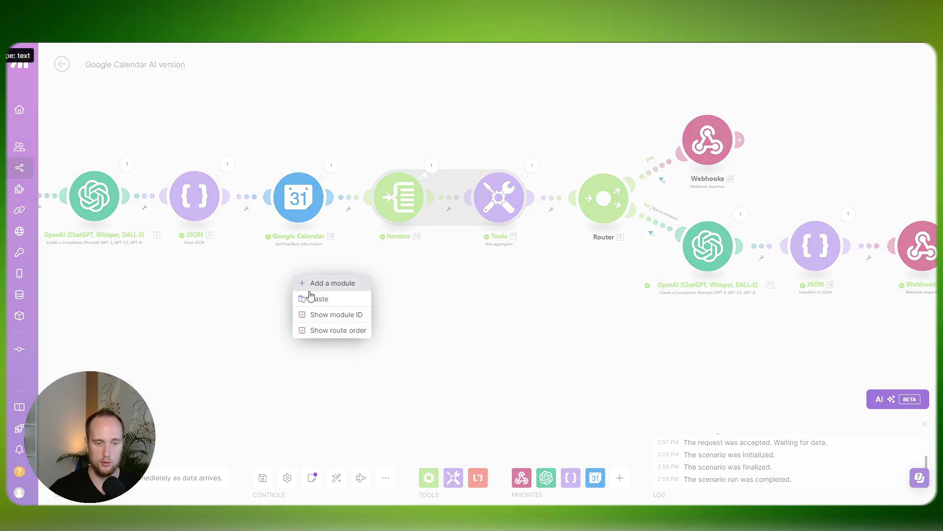
{"action": "left_click", "coordinate": [320, 288]}
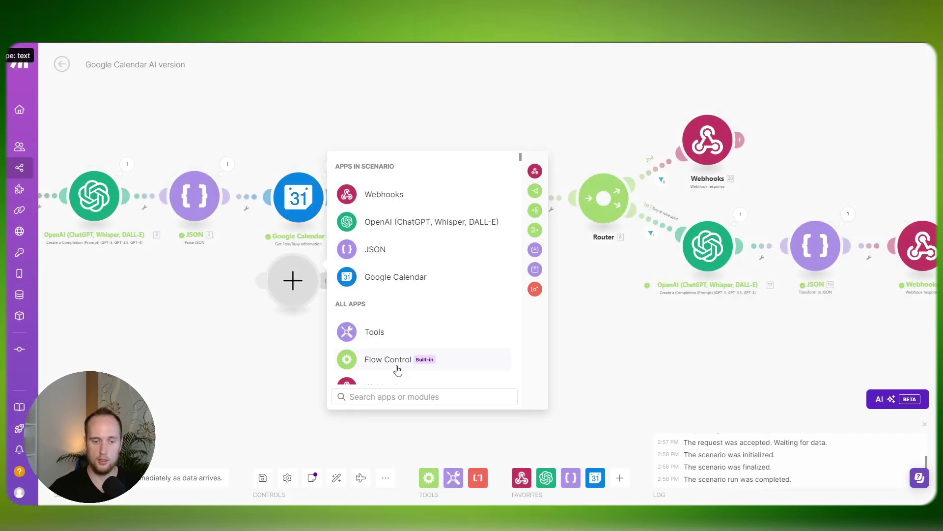
{"action": "left_click", "coordinate": [378, 276]}
{"action": "scroll", "coordinate": [431, 312], "scroll_direction": "down", "scroll_amount": 10}
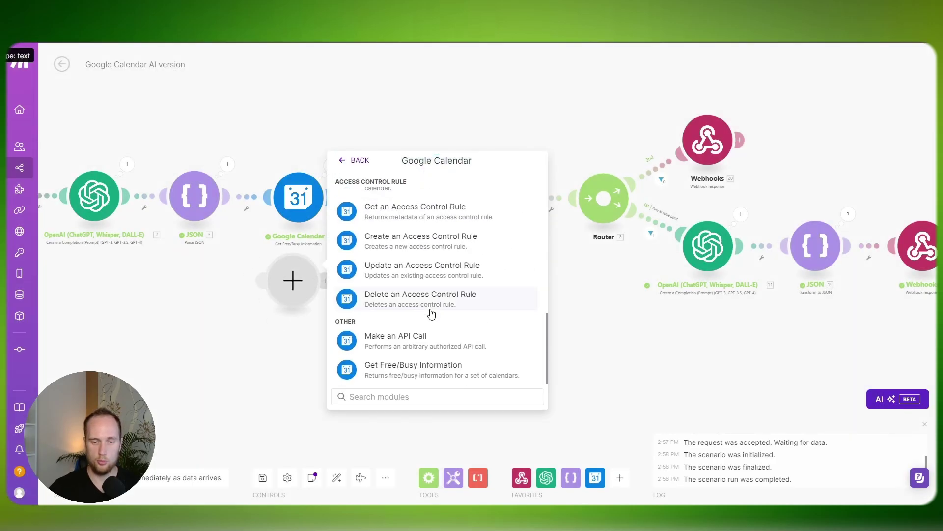
{"action": "left_click", "coordinate": [388, 373]}
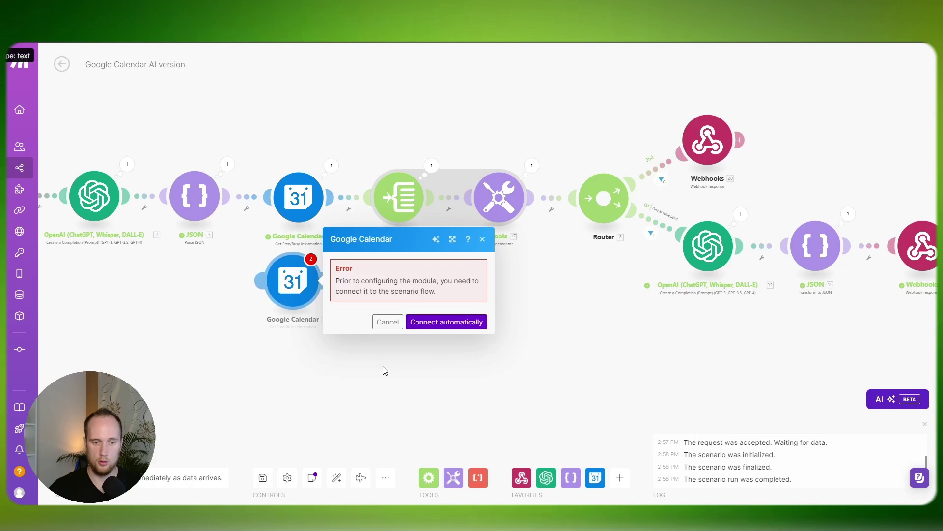
Cancel the unconnected Google Calendar module's configuration and delete that module
{"action": "left_click", "coordinate": [386, 325]}
{"action": "right_click", "coordinate": [302, 287]}
{"action": "left_click", "coordinate": [331, 400]}
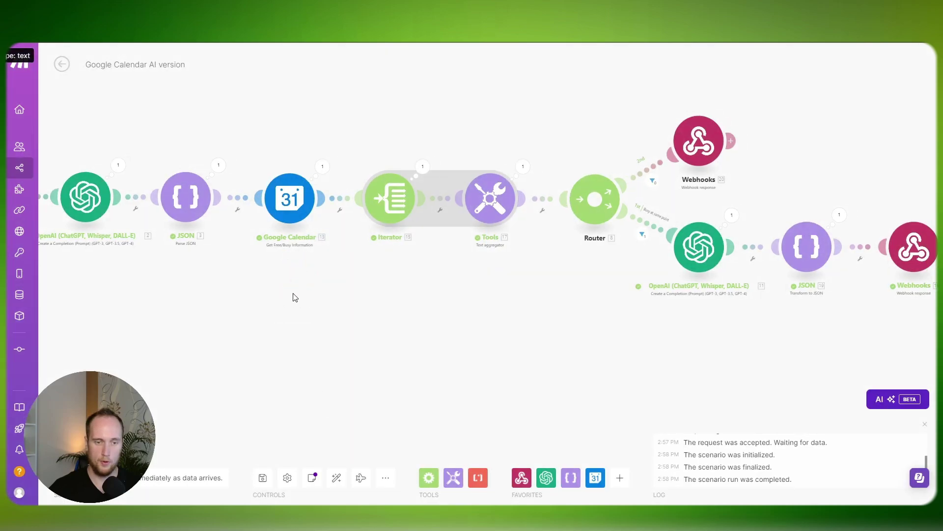
Examine the Minimum Time and Maximum Time mappings in the existing Google Calendar module and close its settings
{"action": "left_click", "coordinate": [289, 198]}
{"action": "left_click", "coordinate": [479, 168]}
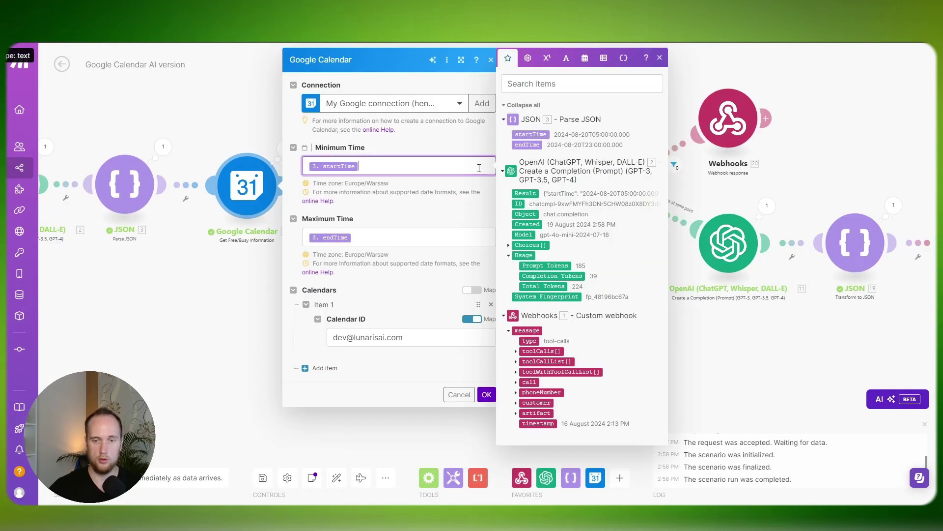
{"action": "key", "text": "Tab"}
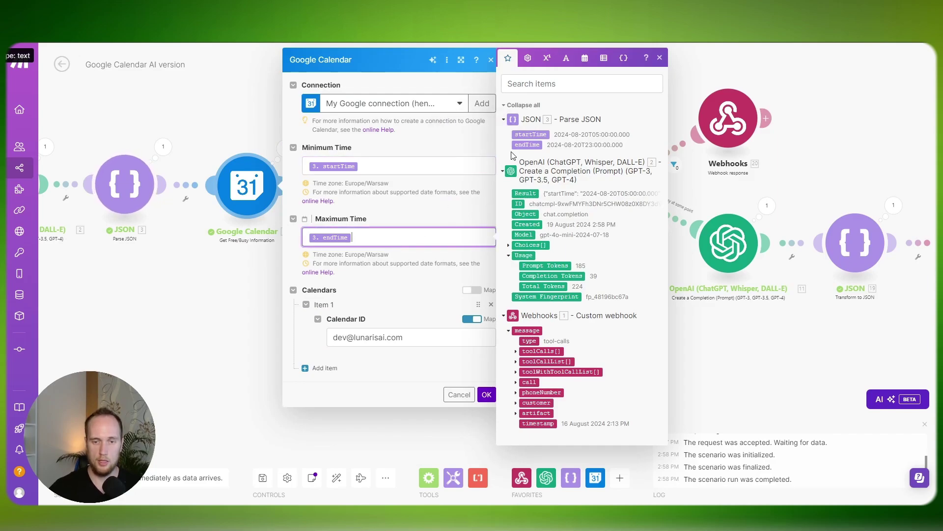
{"action": "left_click", "coordinate": [487, 394]}
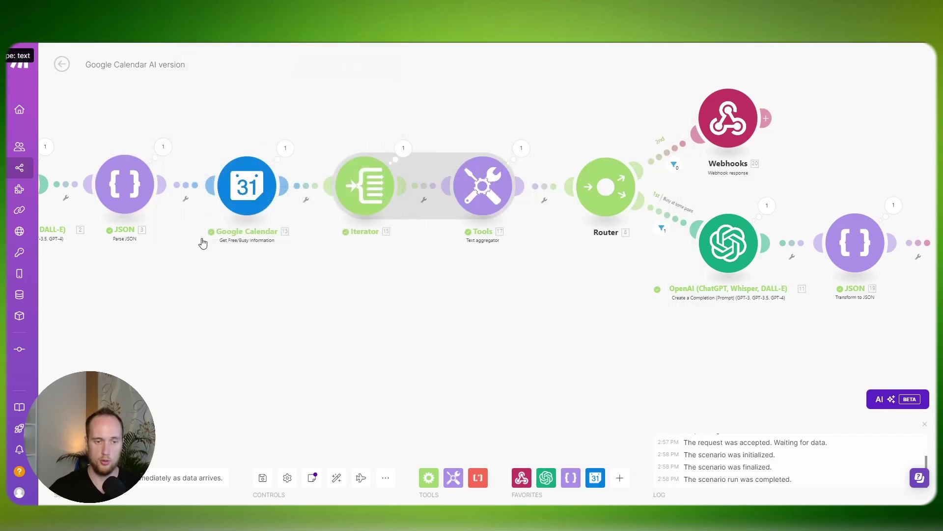
Find the calendar's busy array for the Iterator's Array field, remove the duplicate mapping inserted while demonstrating it, and accept the settings
{"action": "left_click", "coordinate": [295, 192]}
{"action": "left_click", "coordinate": [534, 203]}
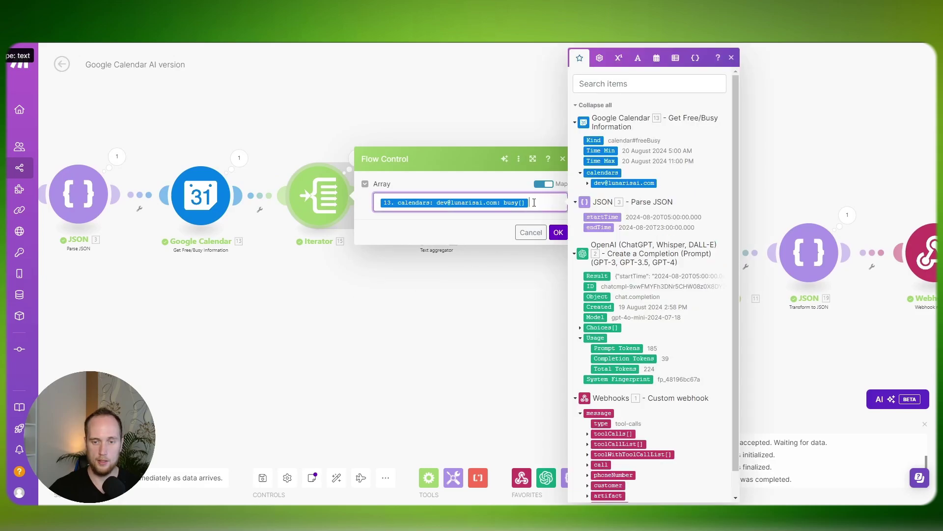
{"action": "left_click", "coordinate": [587, 183]}
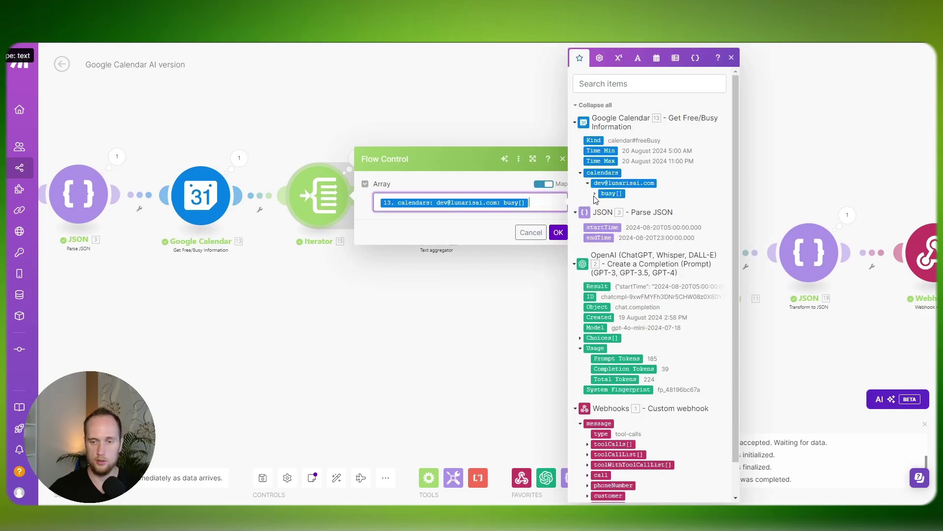
{"action": "left_click", "coordinate": [615, 193]}
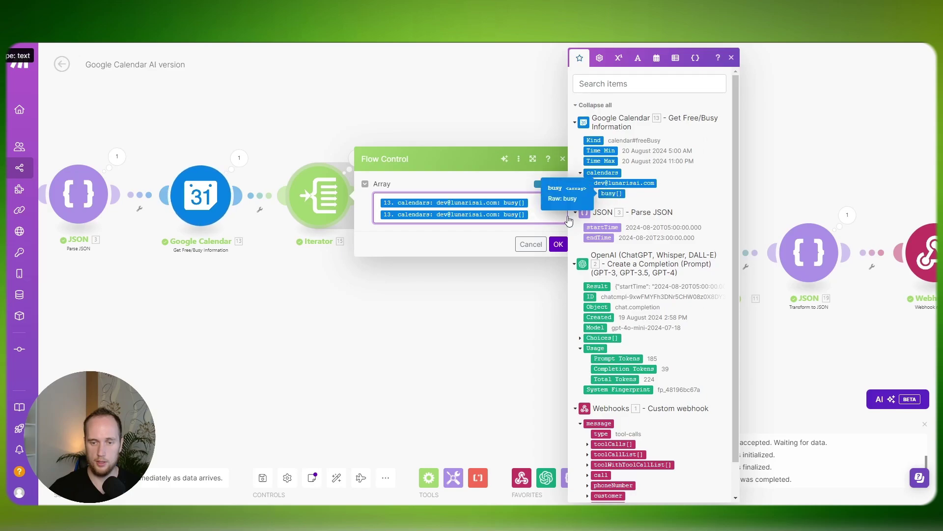
{"action": "key", "text": "BackSpace"}
{"action": "left_click", "coordinate": [555, 232]}
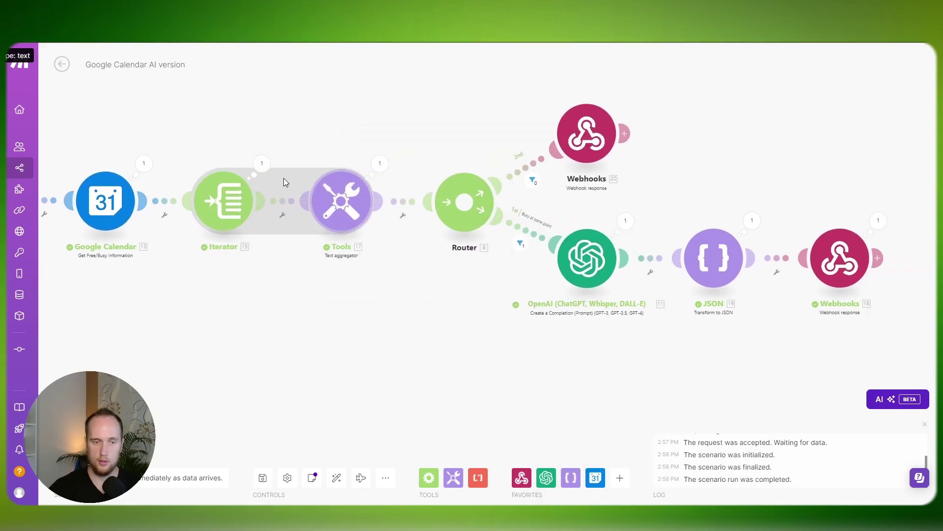
Inspect the last run's input and output bundles for the Iterator and the Google Calendar module
{"action": "left_click", "coordinate": [262, 163]}
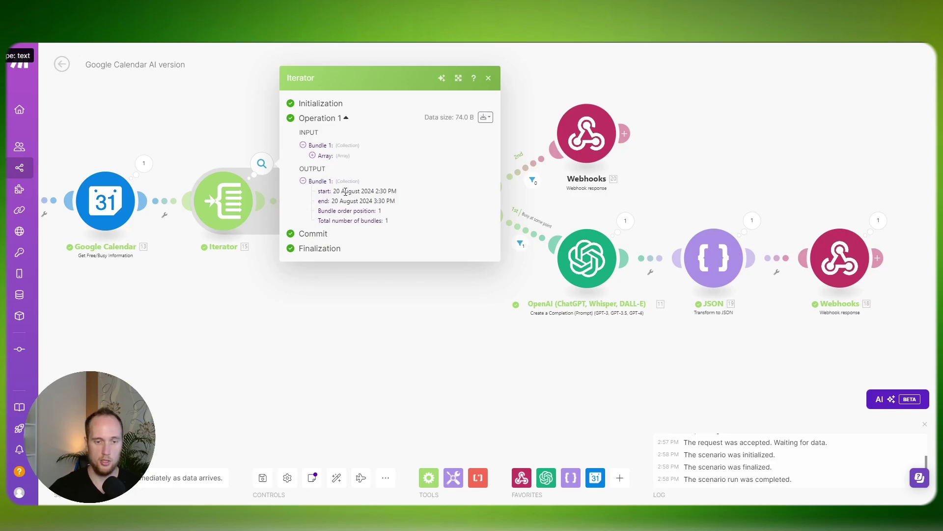
{"action": "left_click", "coordinate": [212, 137]}
{"action": "left_click", "coordinate": [367, 152]}
{"action": "left_click", "coordinate": [367, 152]}
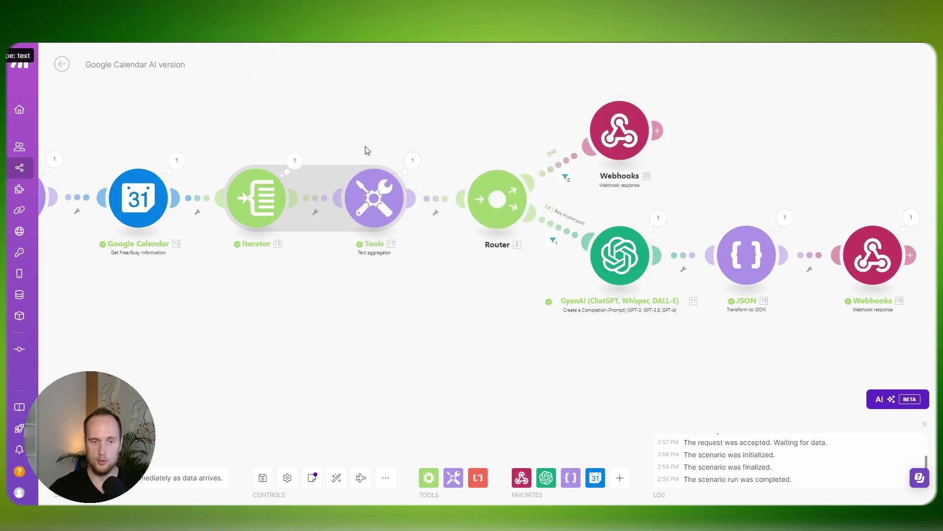
{"action": "left_click_drag", "start_coordinate": [179, 164], "coordinate": [262, 161]}
{"action": "left_click", "coordinate": [255, 160]}
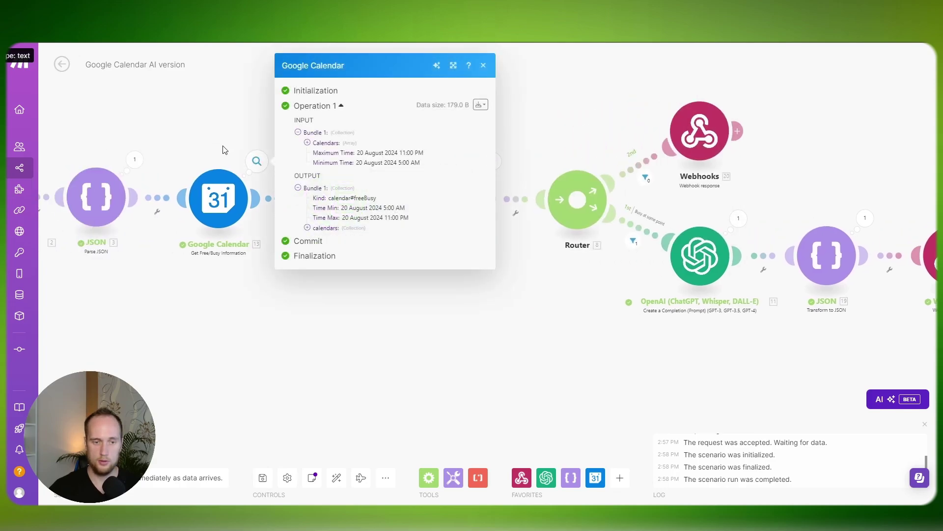